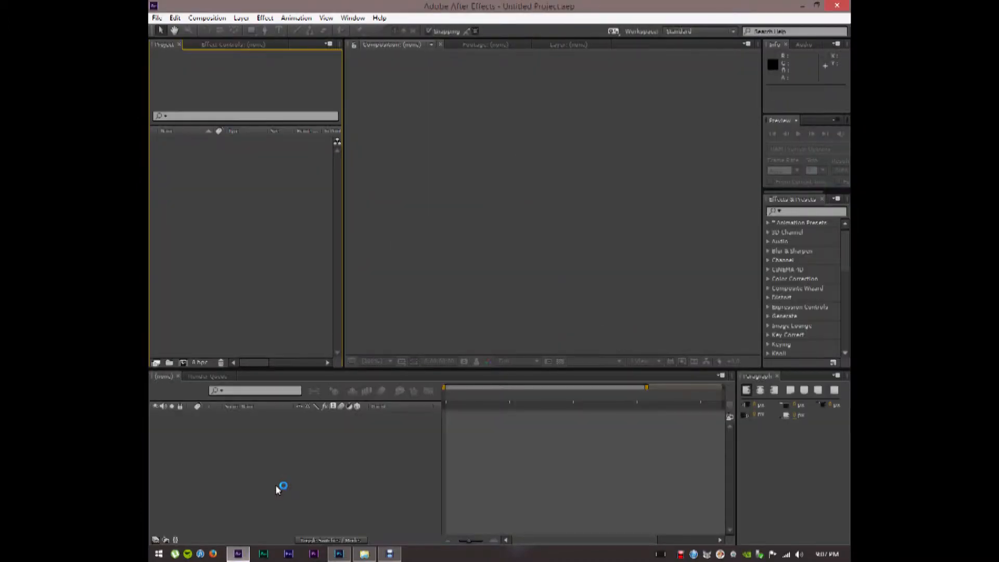
Open the KP.aep project from the recent projects list
click(157, 18)
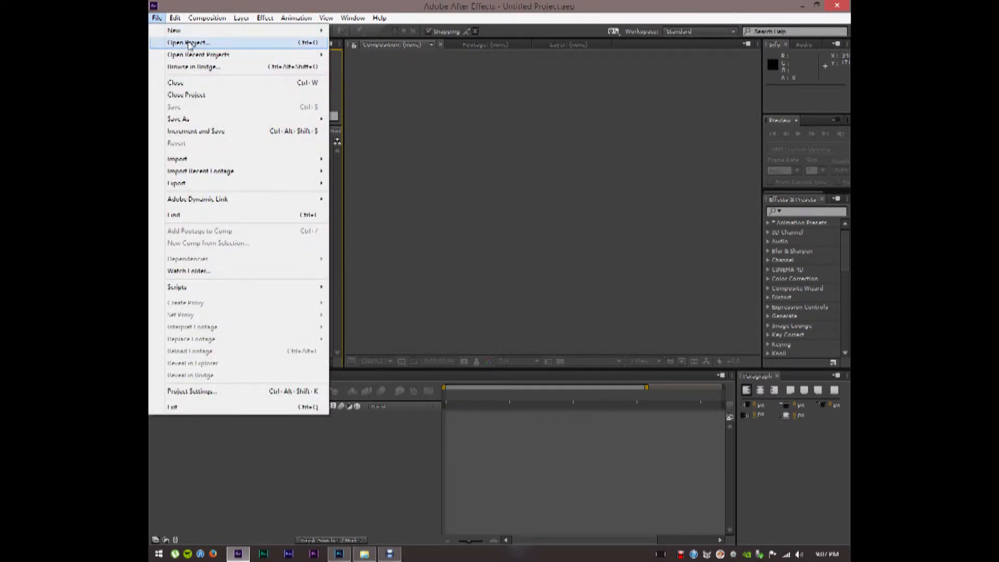
mouse_move(193, 56)
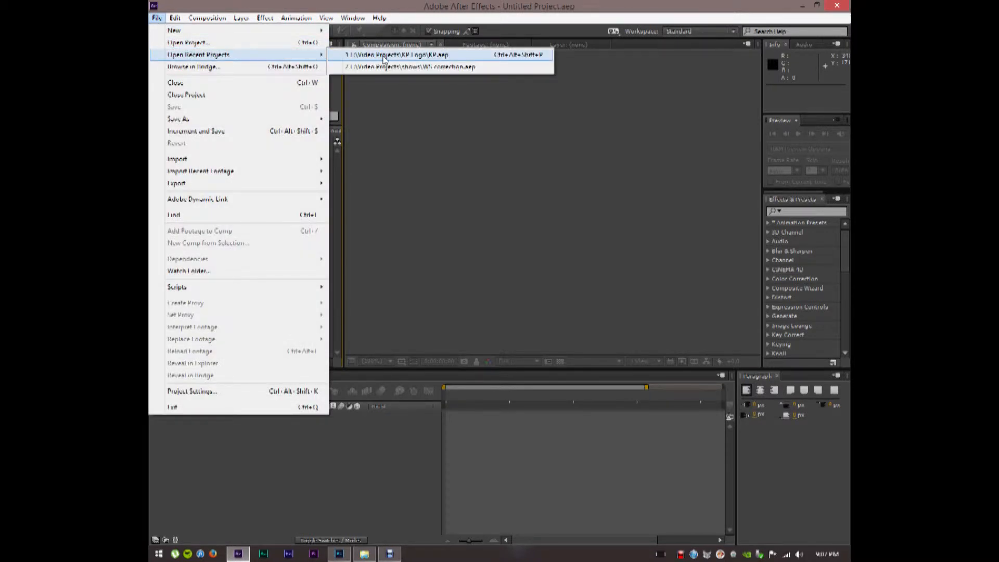
click(384, 56)
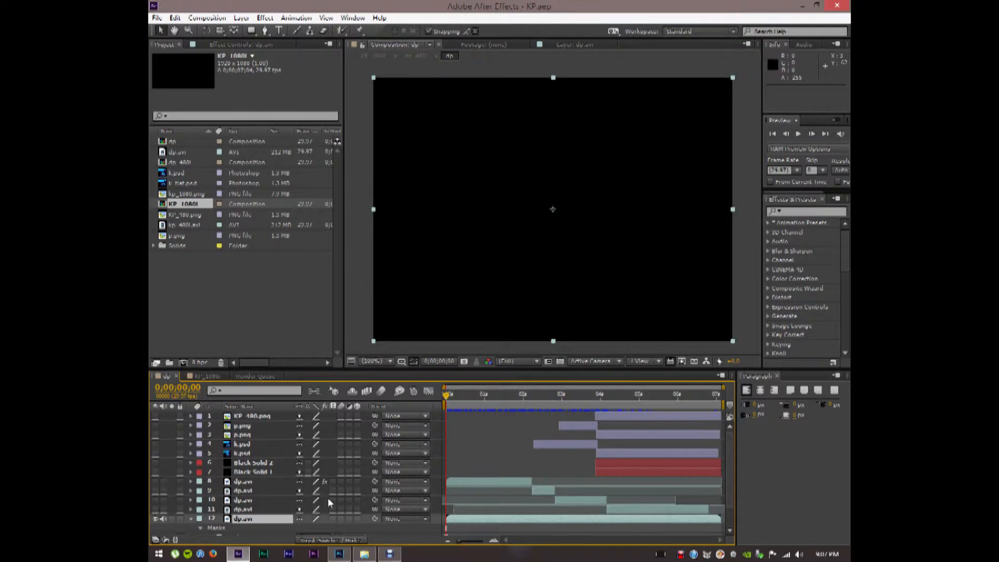
scroll(346, 495, down, 2)
scroll(348, 498, up, 2)
Check the viewer magnification options without changing them, and collapse layer 12's mask properties
click(383, 366)
click(378, 362)
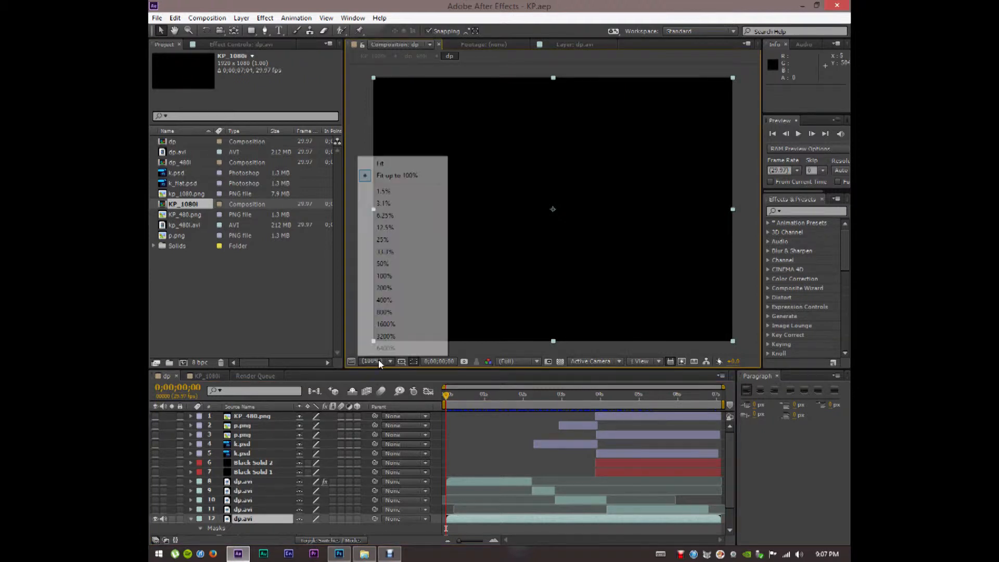
click(350, 279)
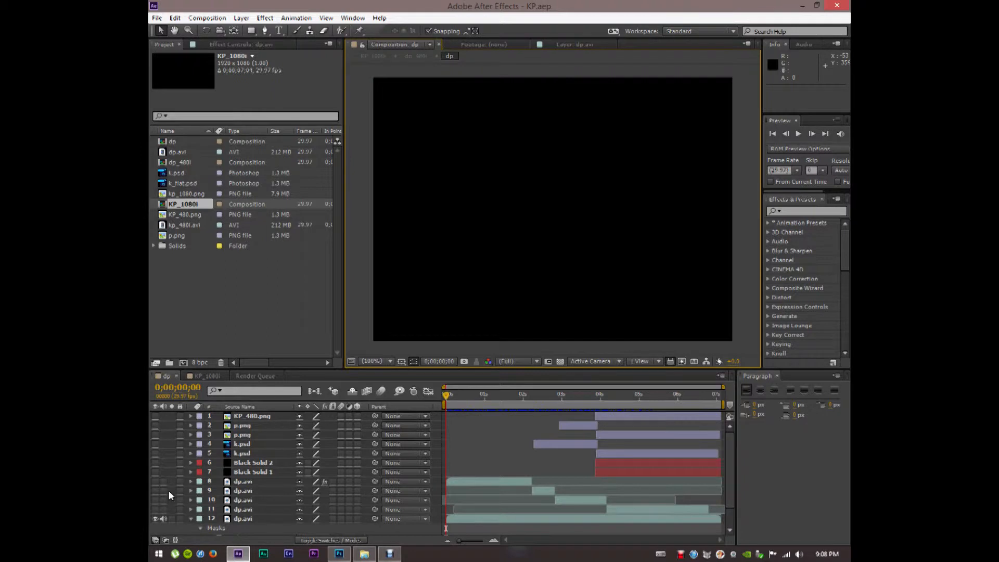
click(191, 519)
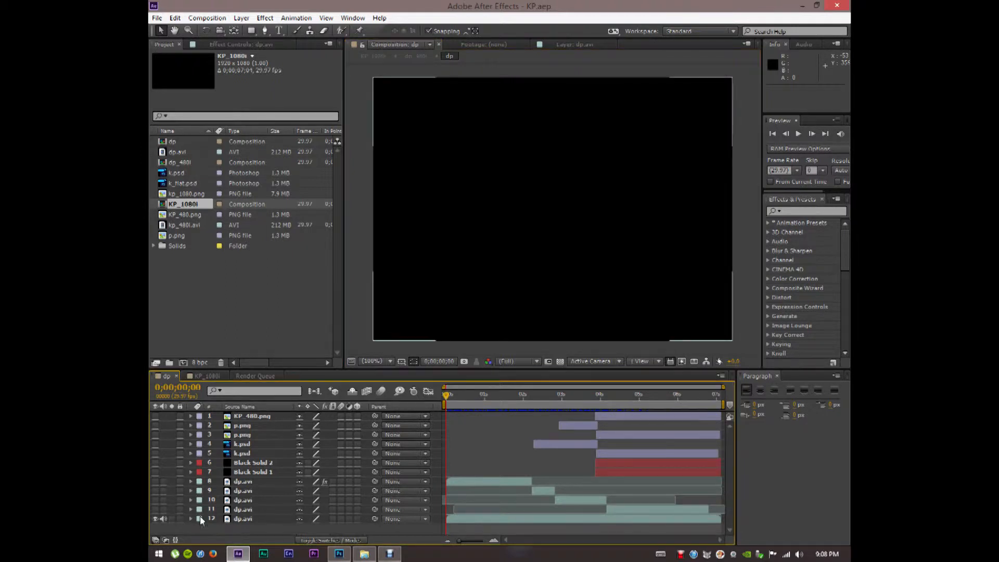
key(space)
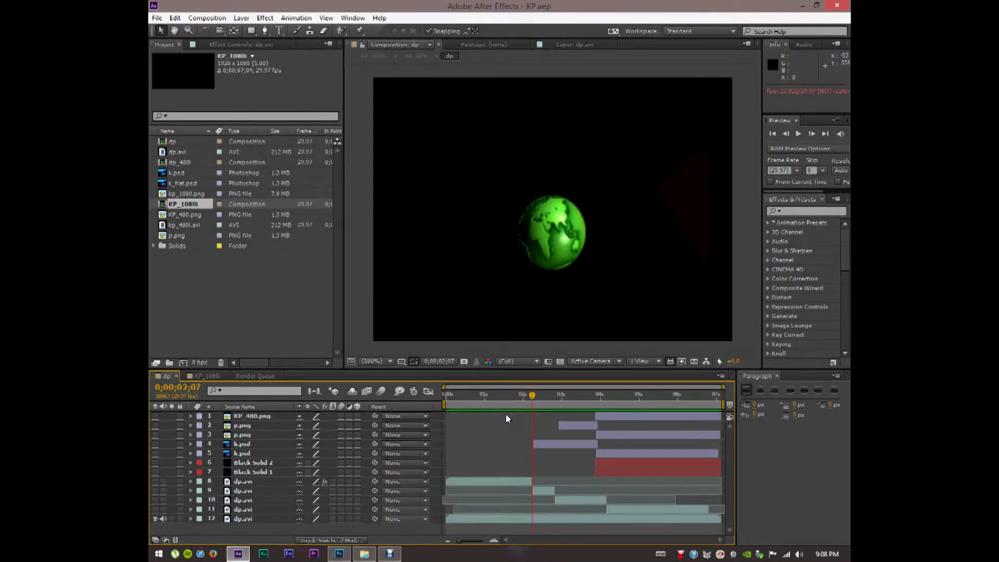
mouse_move(530, 393)
mouse_down()
mouse_move(553, 406)
mouse_move(545, 404)
mouse_up()
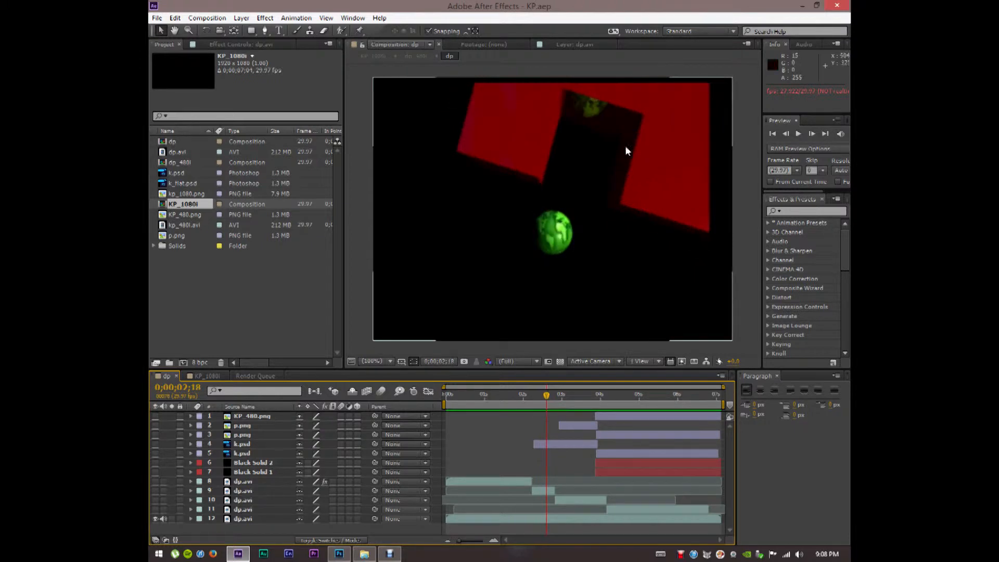
mouse_move(545, 396)
mouse_down()
mouse_move(535, 397)
mouse_move(601, 396)
mouse_move(561, 394)
mouse_up()
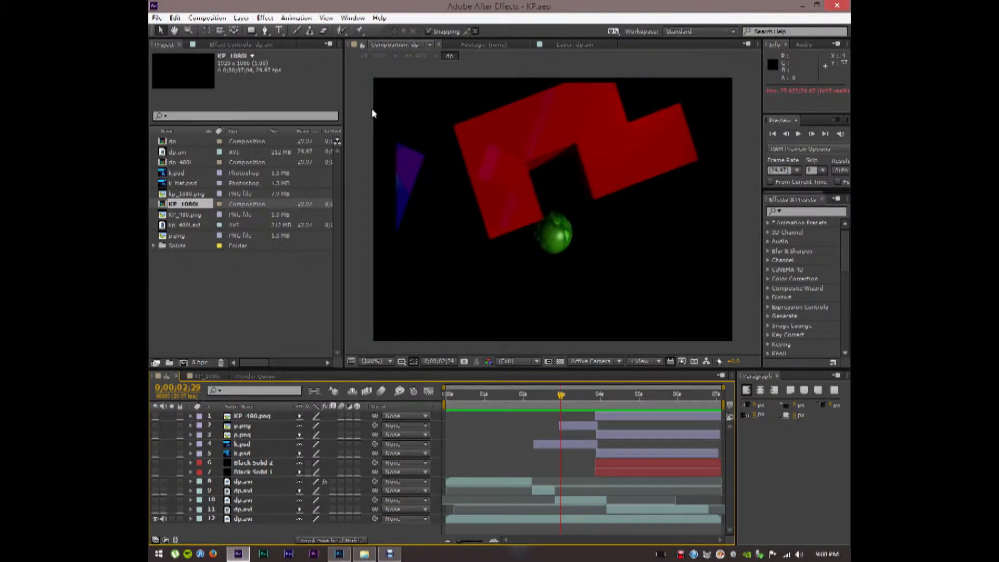
drag(562, 398, 643, 394)
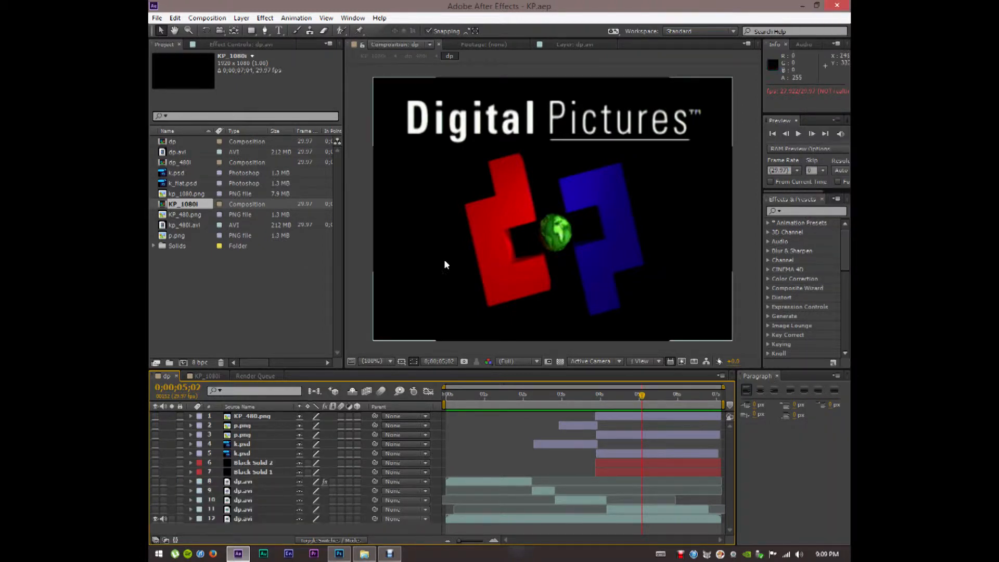
drag(641, 396, 423, 341)
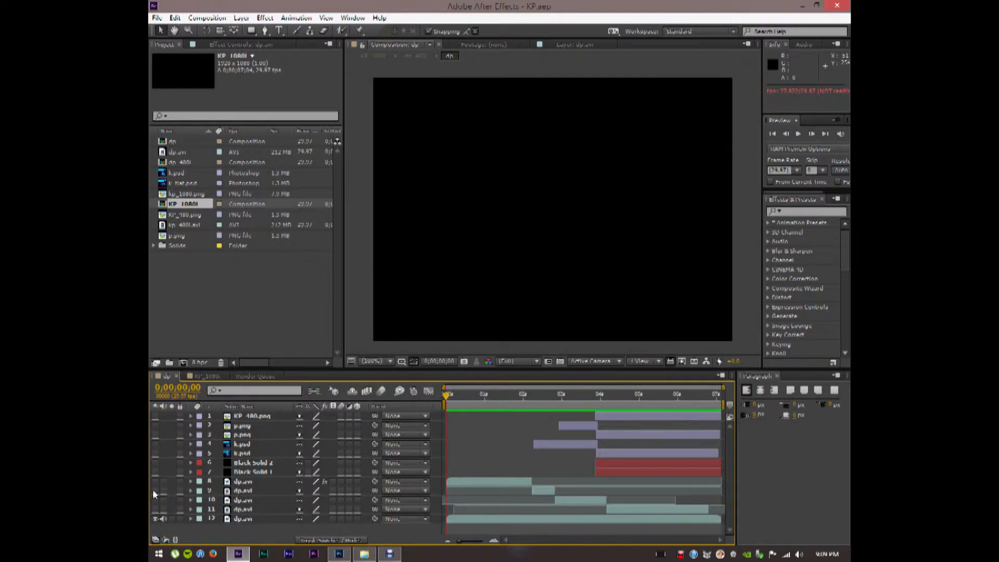
Show layers 8–10 and set layer 12's Mask 1 mode to Subtract, then collapse layer 12
drag(152, 482, 155, 519)
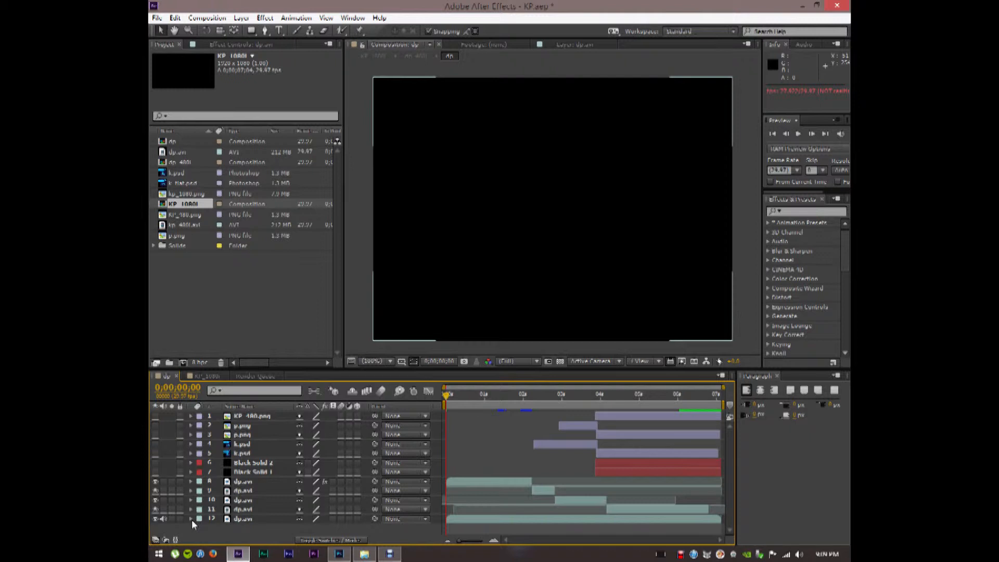
click(191, 519)
click(311, 511)
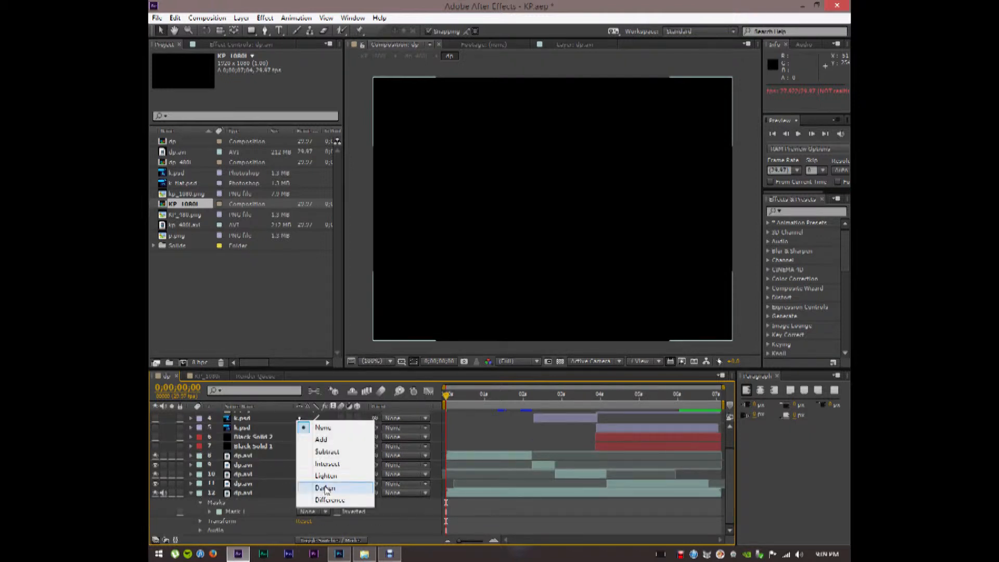
click(319, 452)
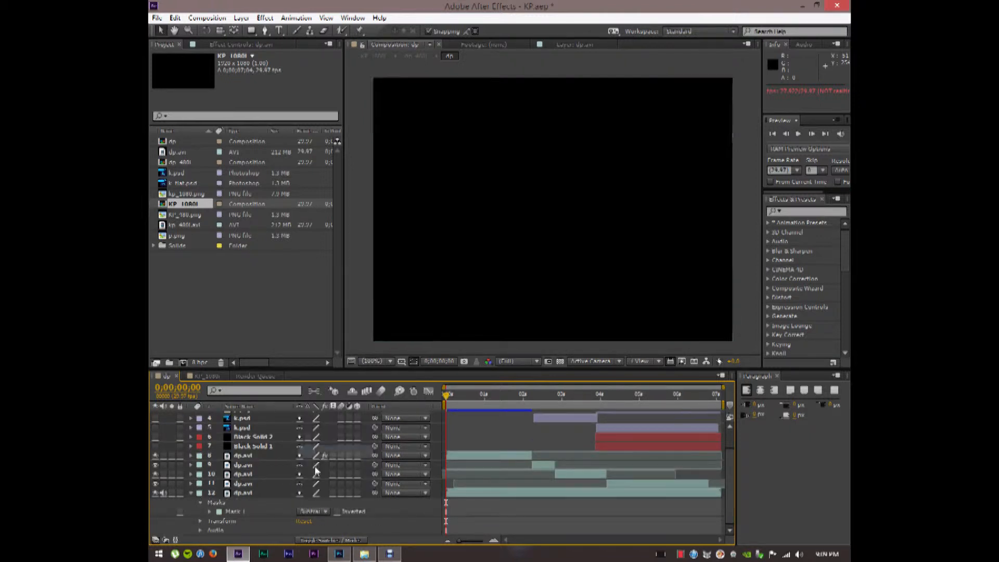
click(191, 493)
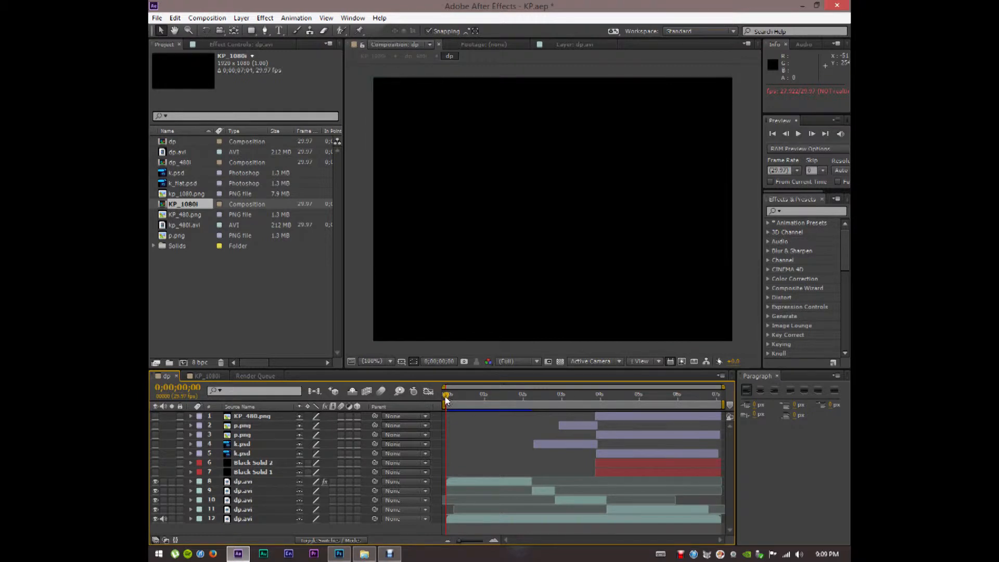
key(space)
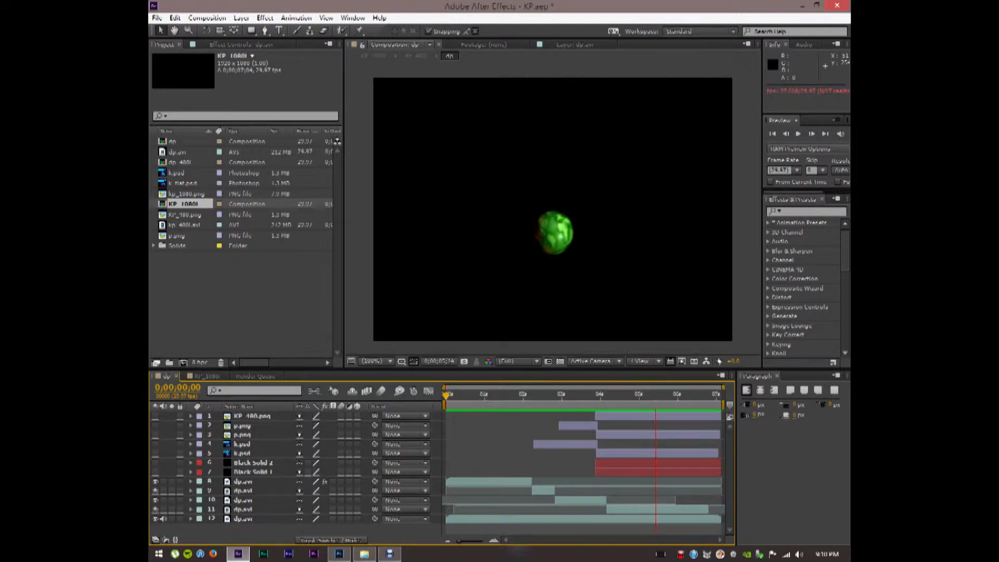
key(space)
drag(679, 396, 587, 405)
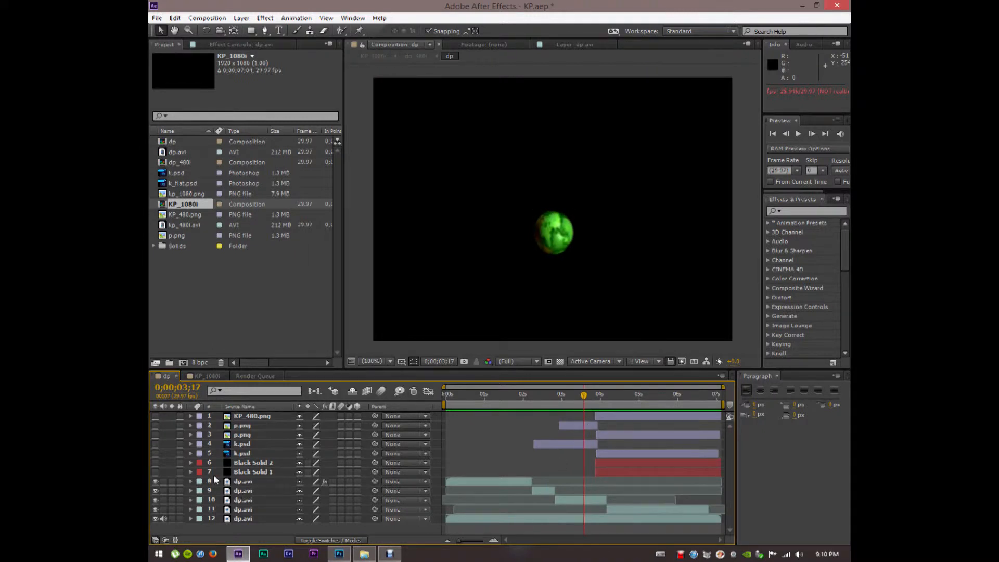
click(191, 482)
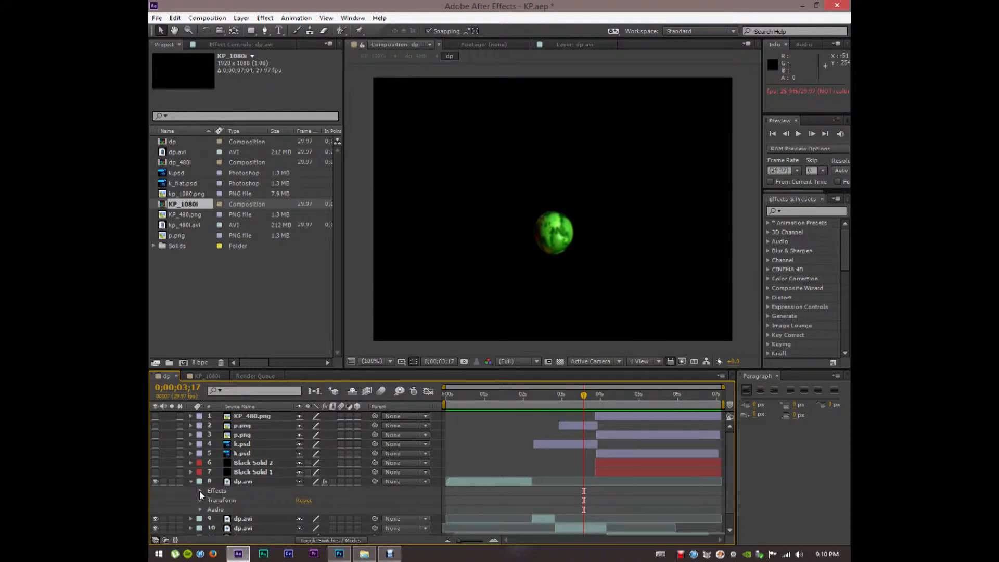
click(199, 491)
click(200, 492)
click(191, 482)
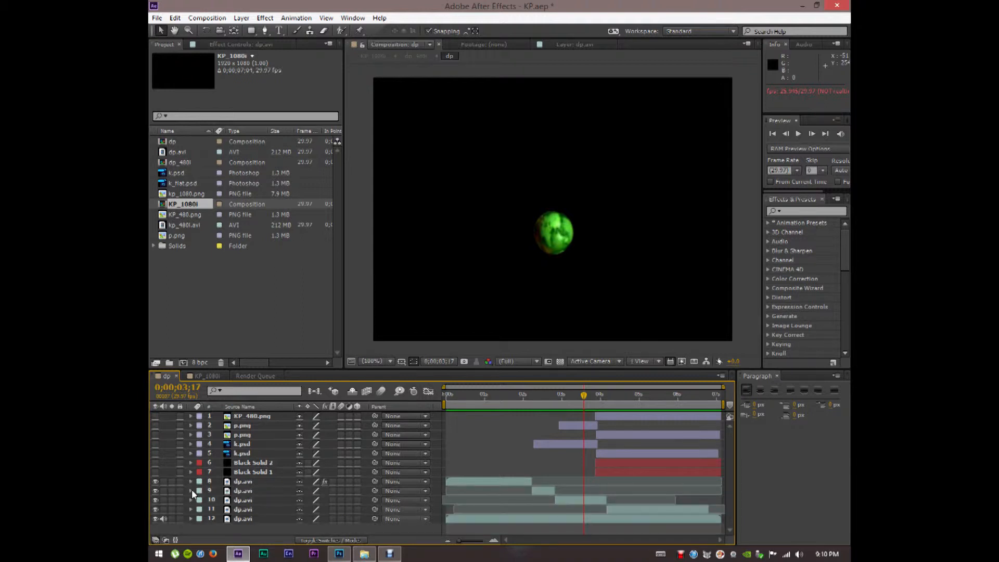
click(192, 490)
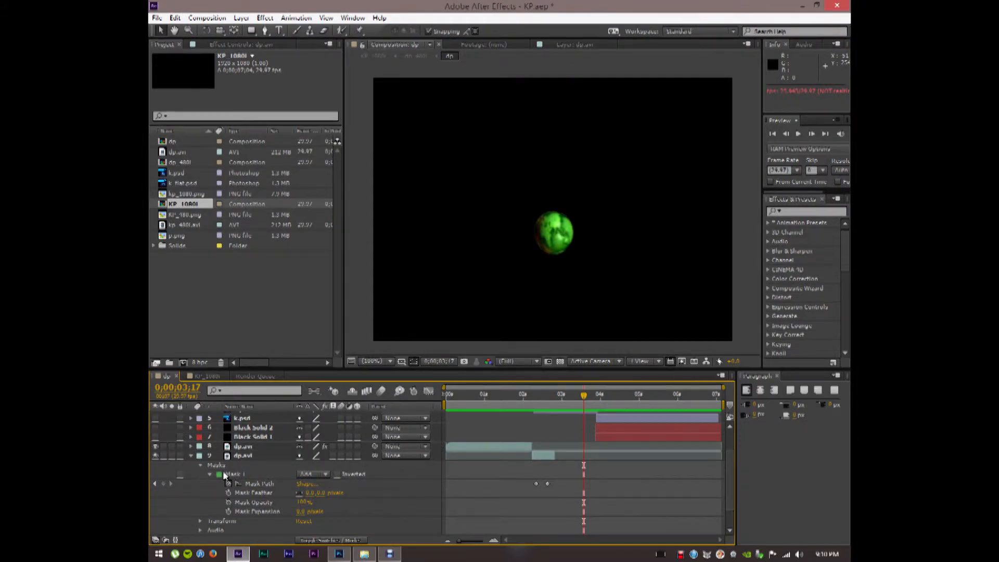
click(310, 474)
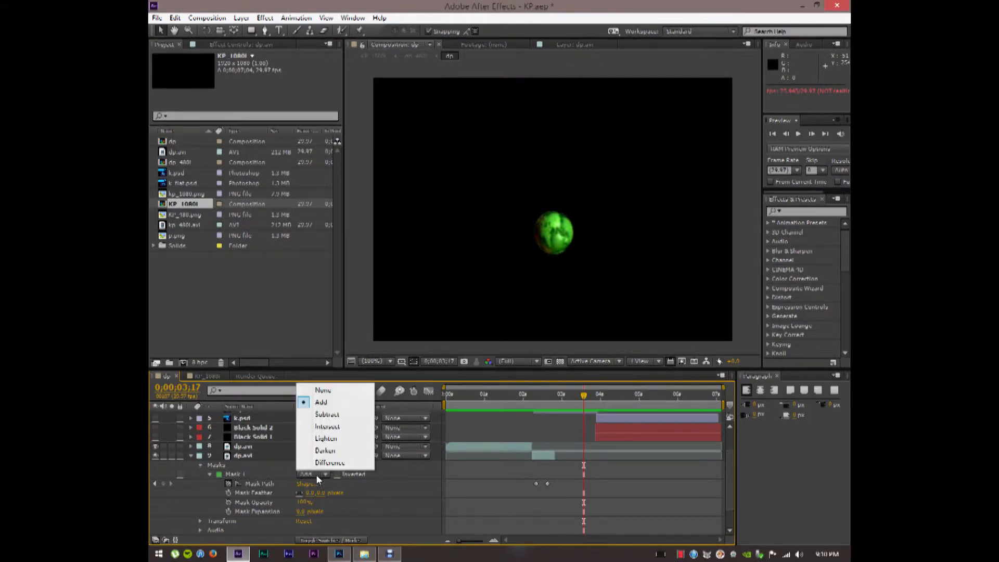
click(318, 393)
drag(584, 395, 547, 401)
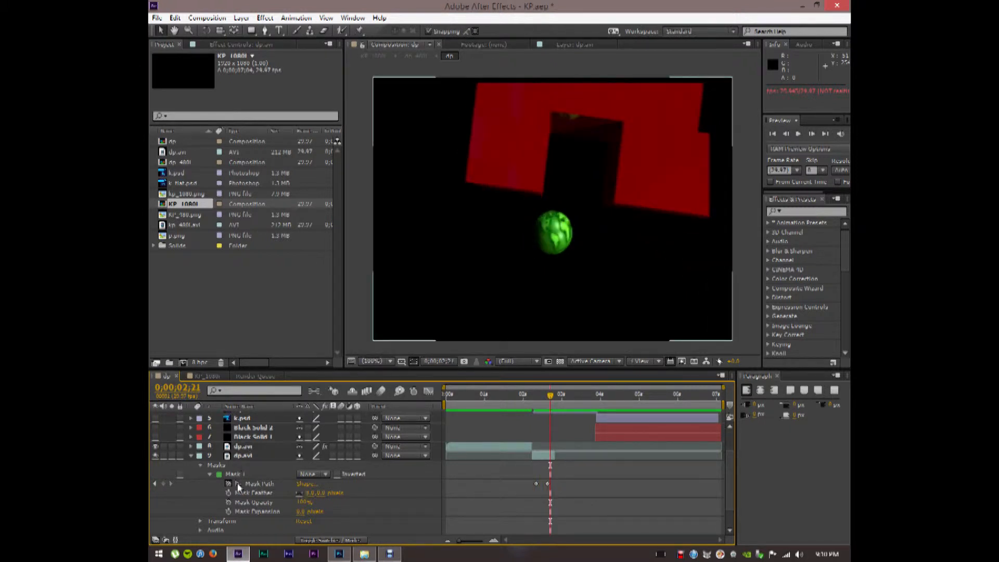
click(312, 473)
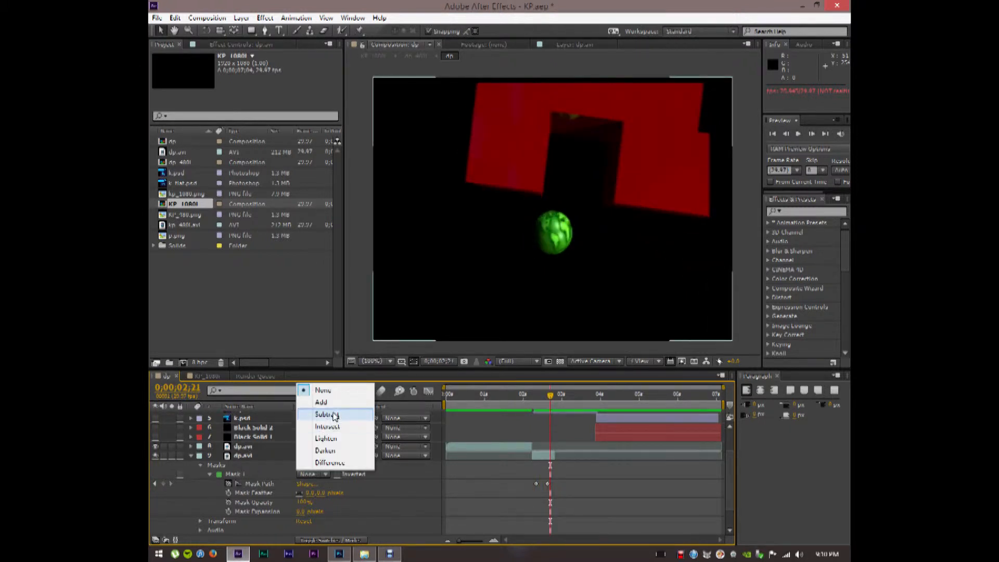
click(334, 414)
click(314, 474)
click(328, 403)
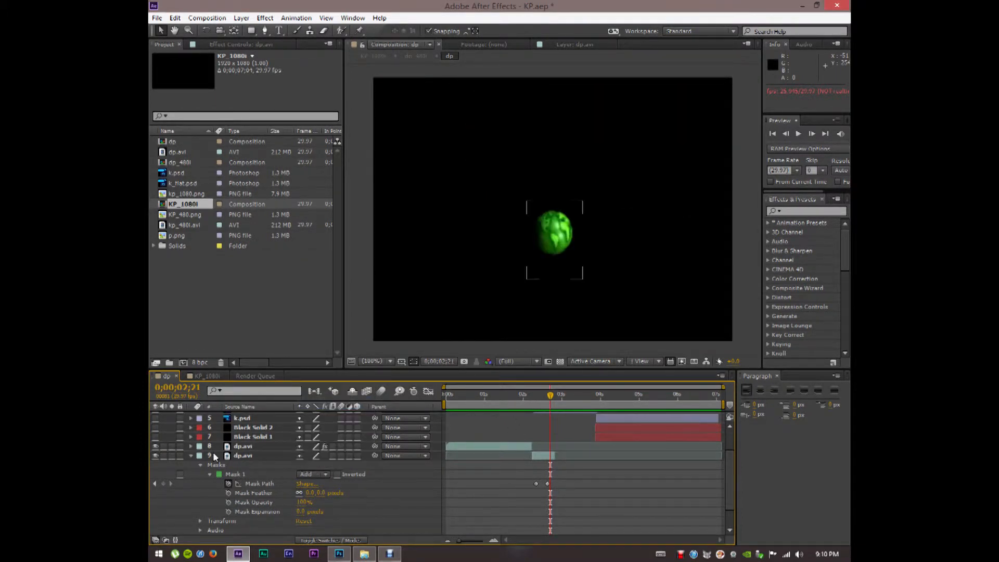
click(190, 456)
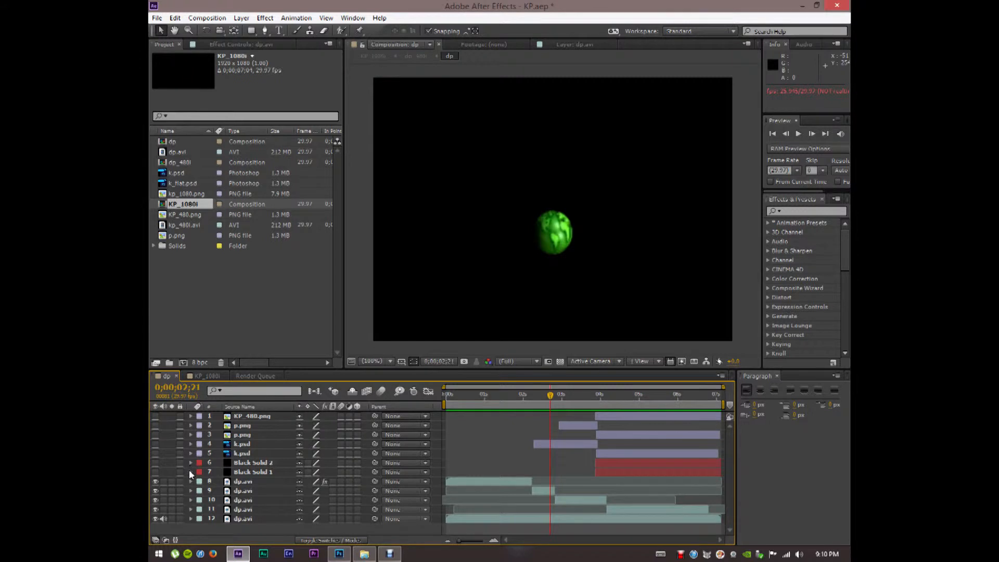
click(190, 500)
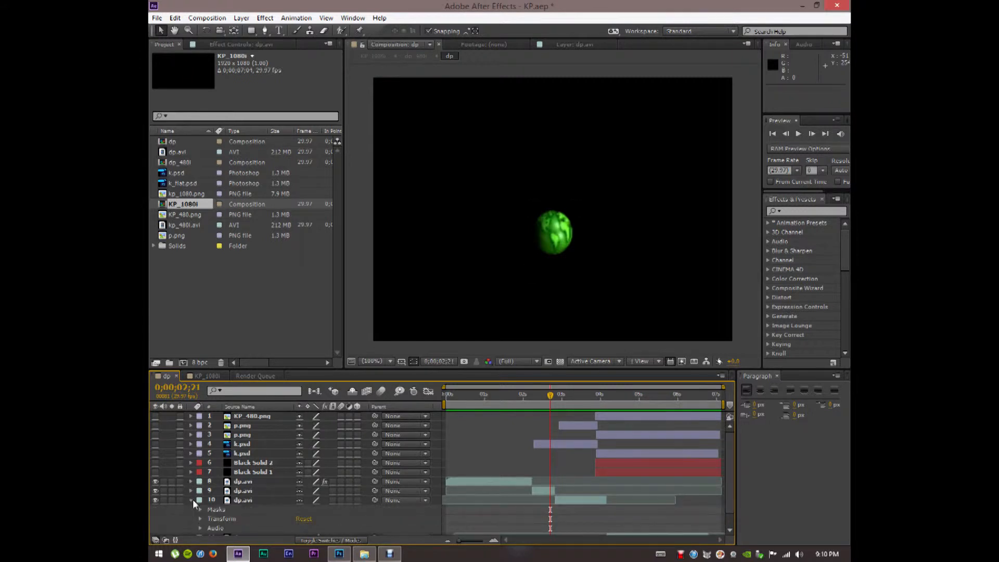
click(202, 509)
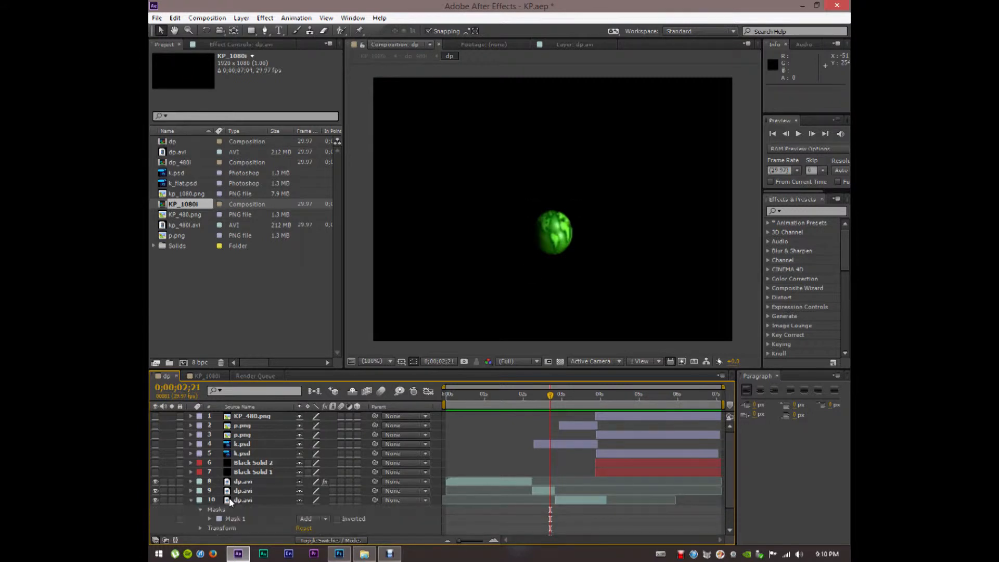
click(319, 516)
click(312, 435)
drag(552, 394, 561, 403)
mouse_move(576, 410)
mouse_down()
mouse_move(601, 417)
mouse_move(568, 415)
mouse_move(594, 416)
mouse_move(577, 415)
mouse_up()
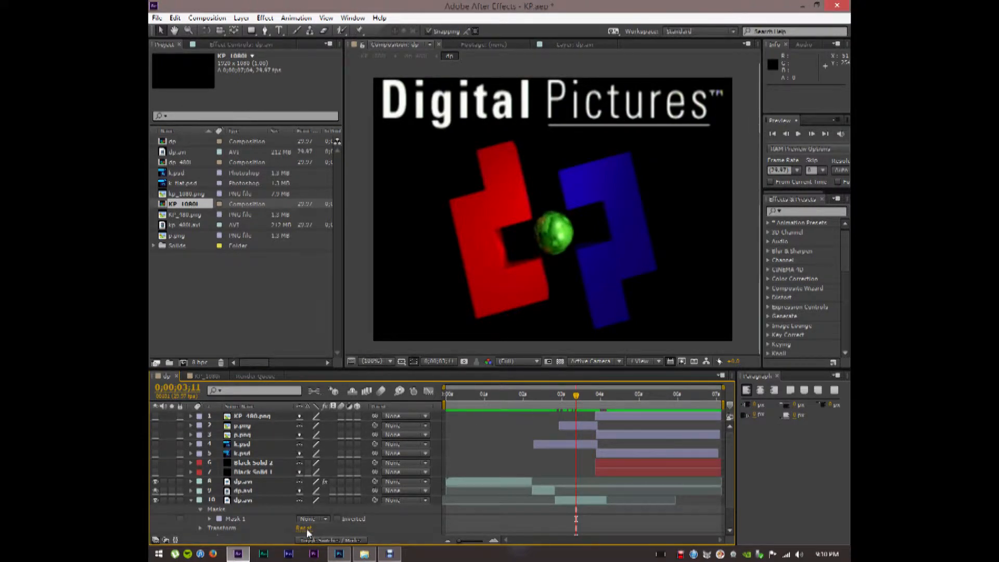
click(227, 522)
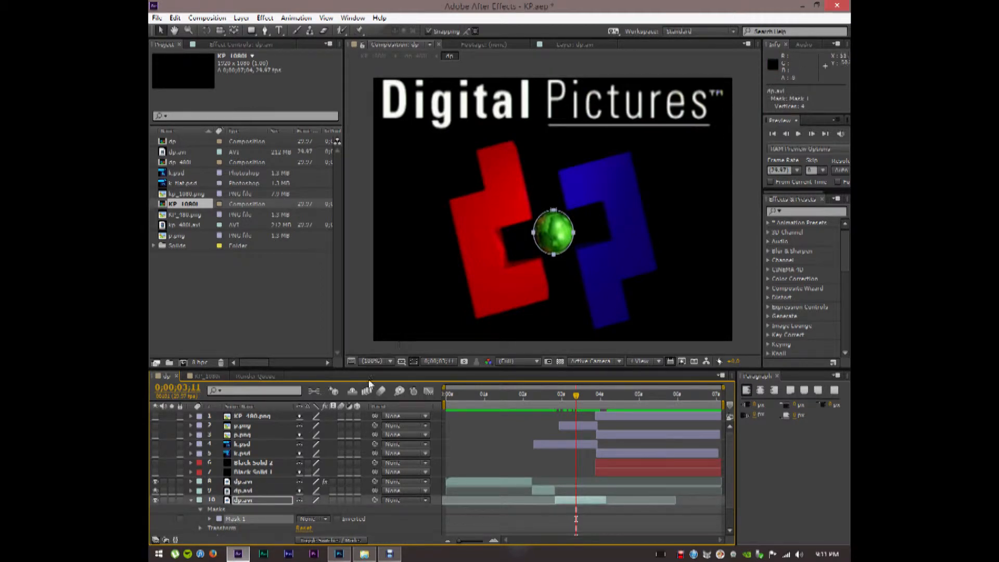
click(320, 519)
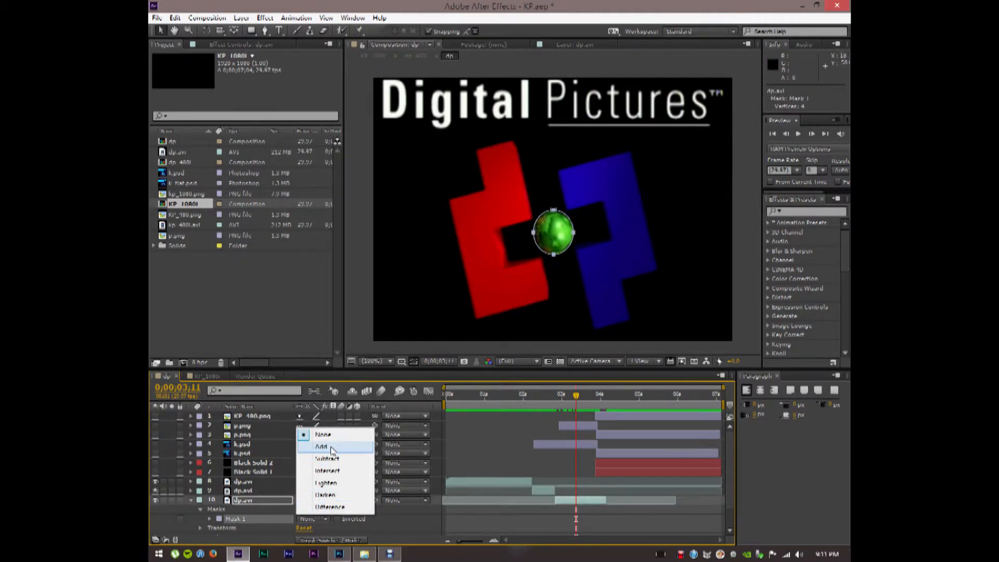
click(331, 449)
mouse_move(580, 396)
mouse_down()
mouse_move(503, 400)
mouse_move(581, 401)
mouse_up()
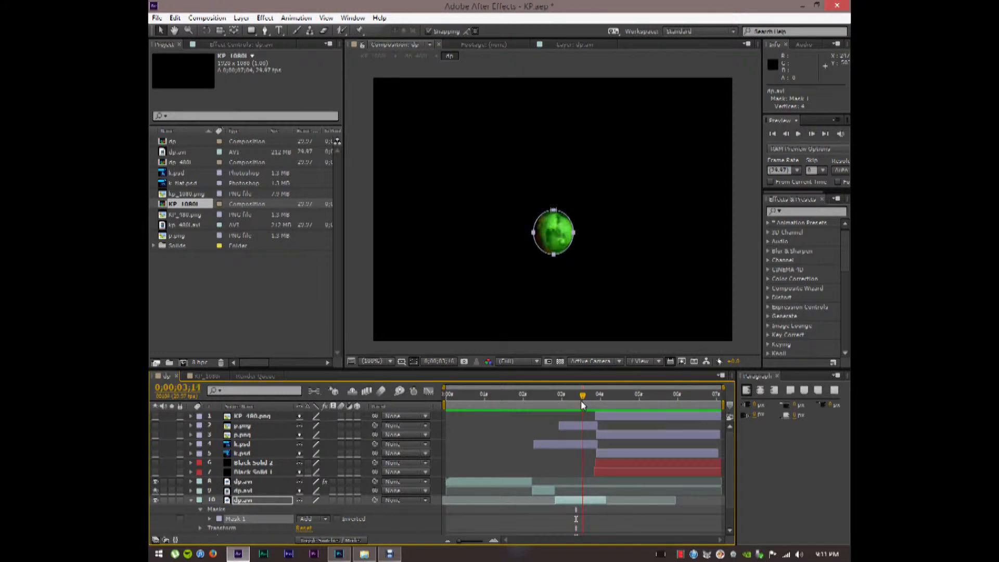
click(189, 500)
click(167, 466)
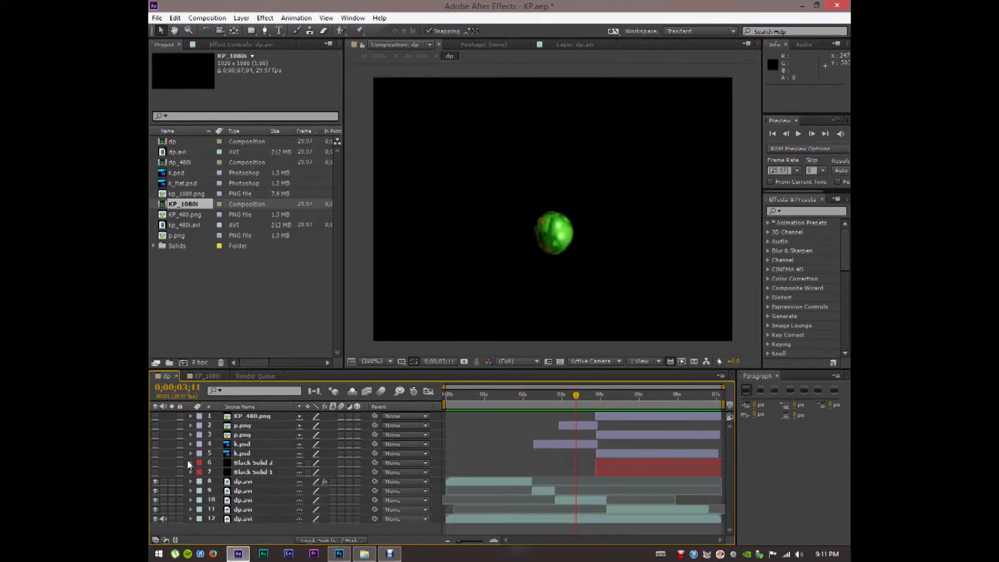
mouse_move(576, 399)
mouse_down()
mouse_move(467, 398)
mouse_move(643, 399)
mouse_move(563, 383)
mouse_move(572, 398)
mouse_up()
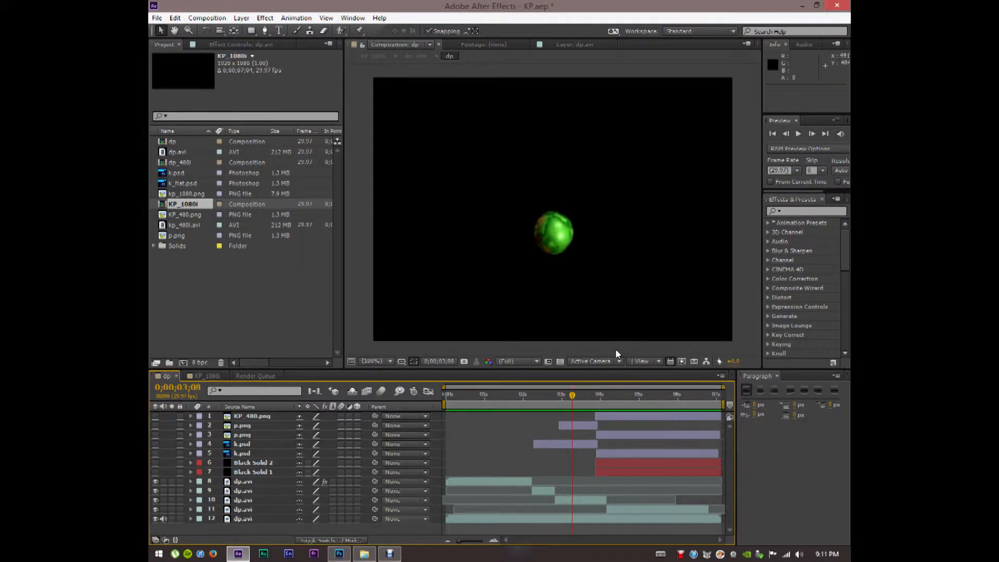
Preview k-p.png from the kp folder on the Video Stuff (E:) drive
click(365, 554)
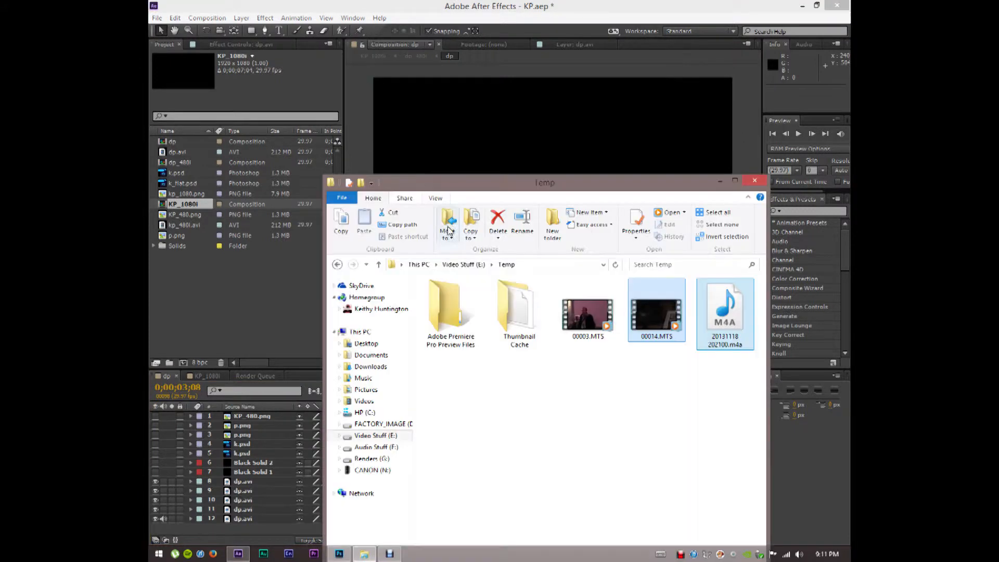
click(337, 265)
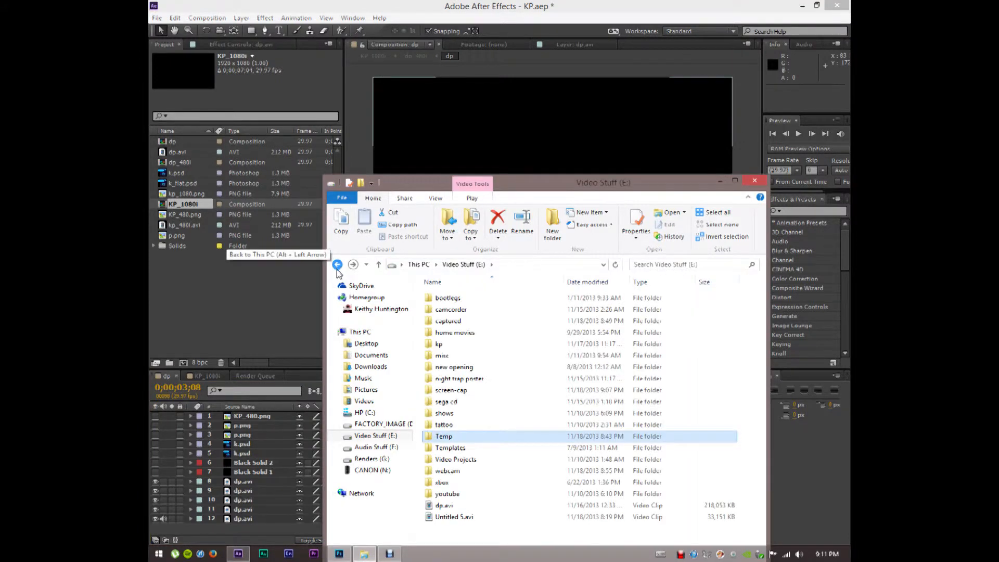
double_click(443, 344)
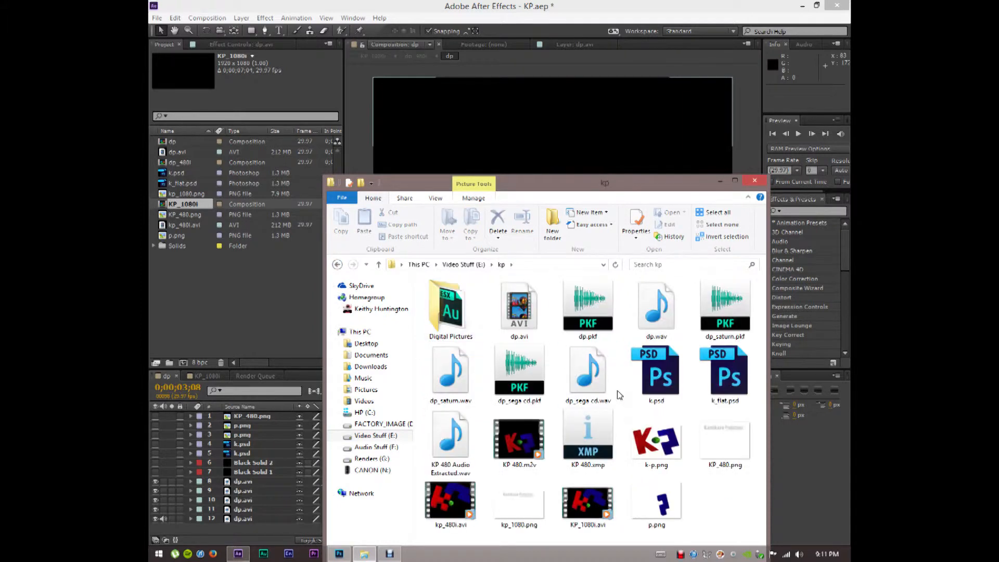
double_click(656, 442)
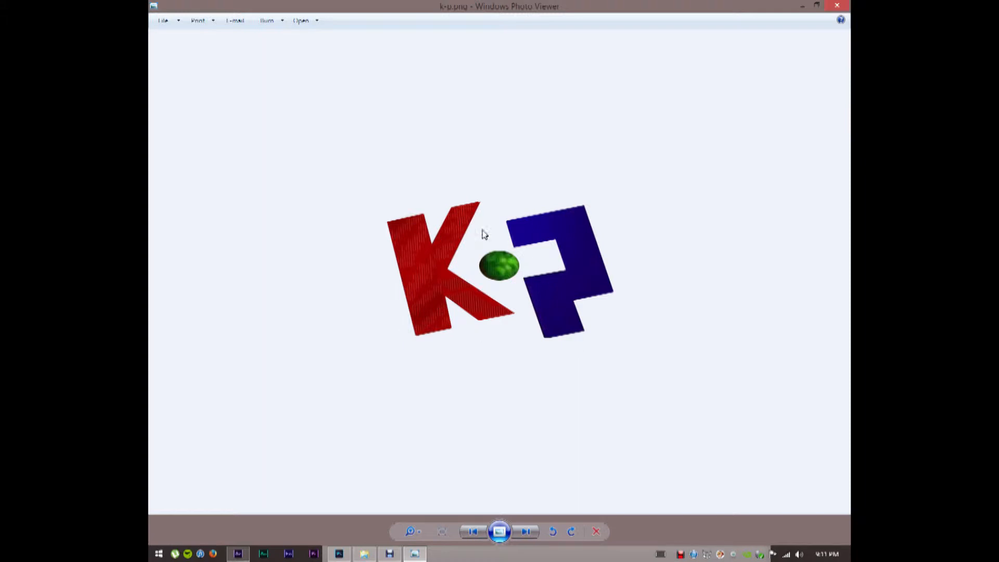
Close the image preview, minimize File Explorer, and bring Photoshop forward
click(839, 6)
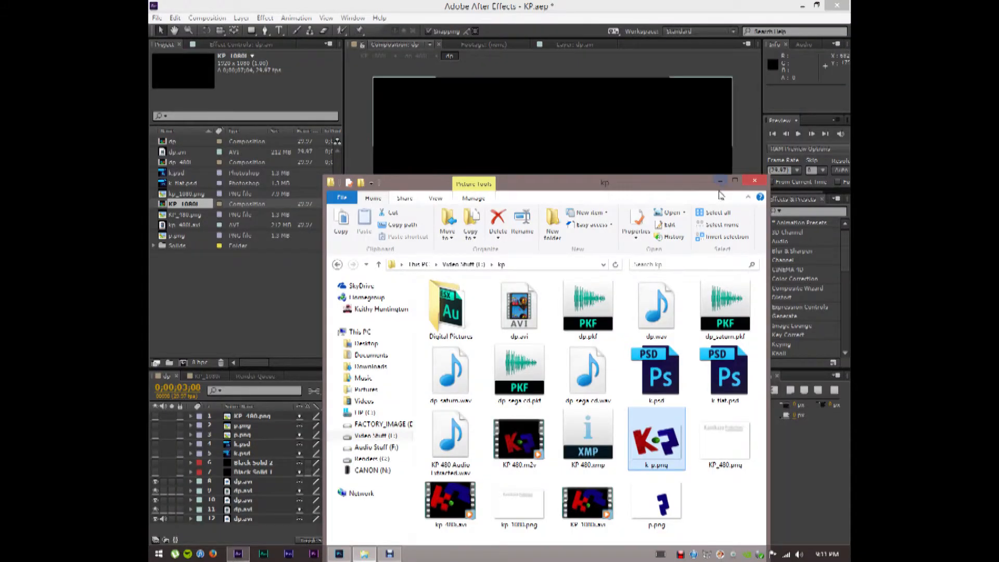
click(721, 181)
click(338, 554)
Reopen k_flat.psd from Photoshop's recent files, then return to After Effects
click(179, 8)
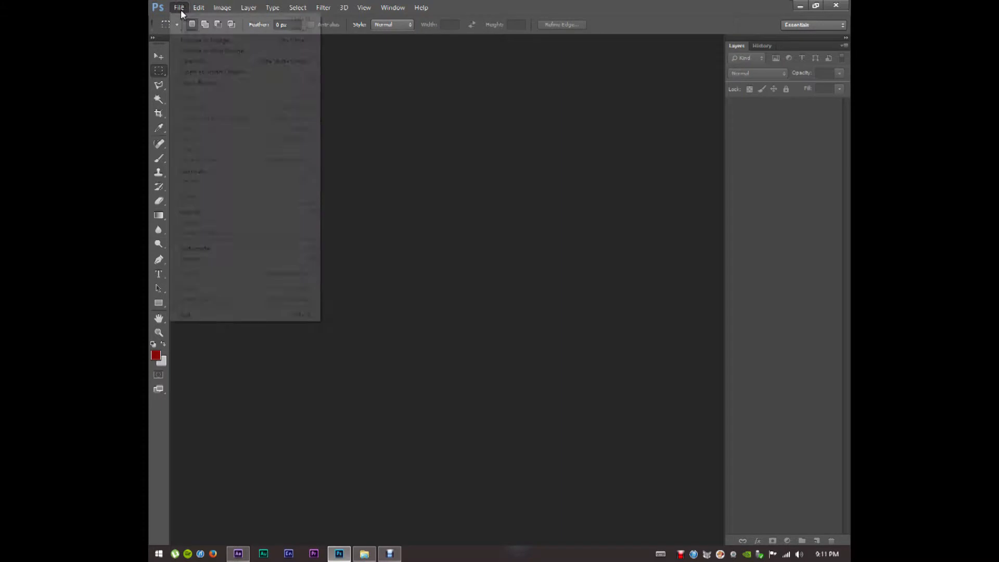
mouse_move(225, 83)
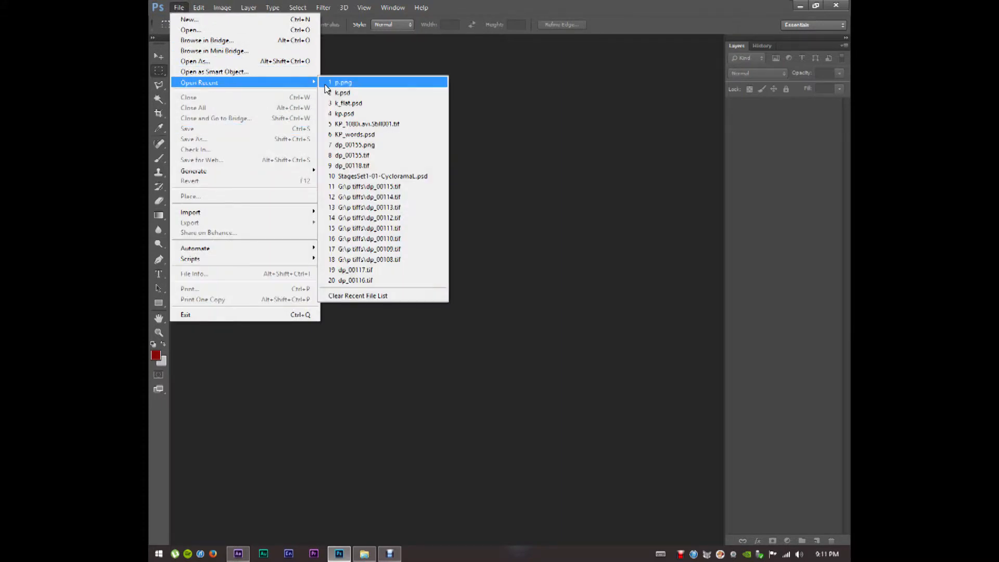
click(344, 104)
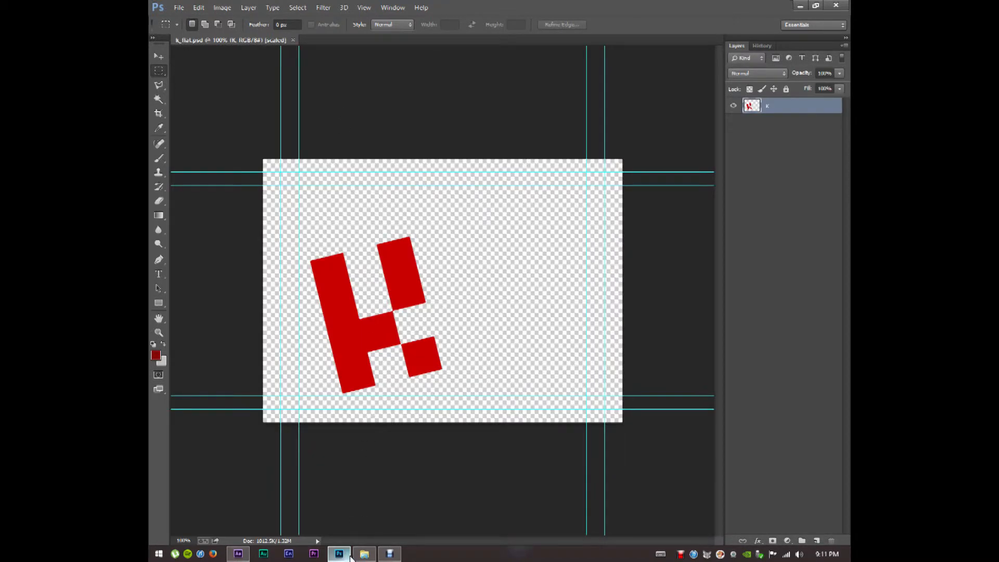
click(243, 554)
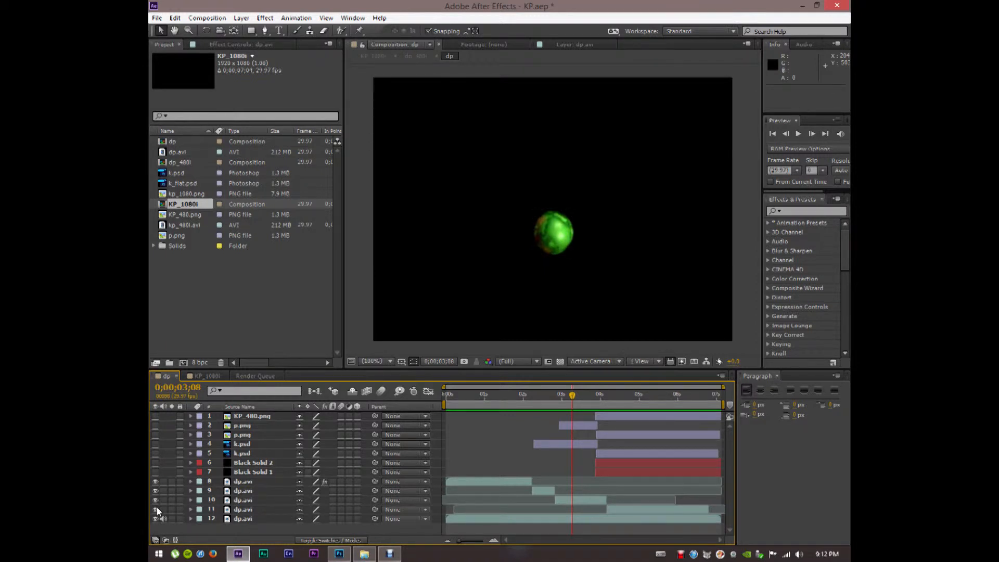
Set layer 12's Mask 1 mode to None, scrub ahead to see the Digital Pictures logo, then go to Photoshop
click(191, 519)
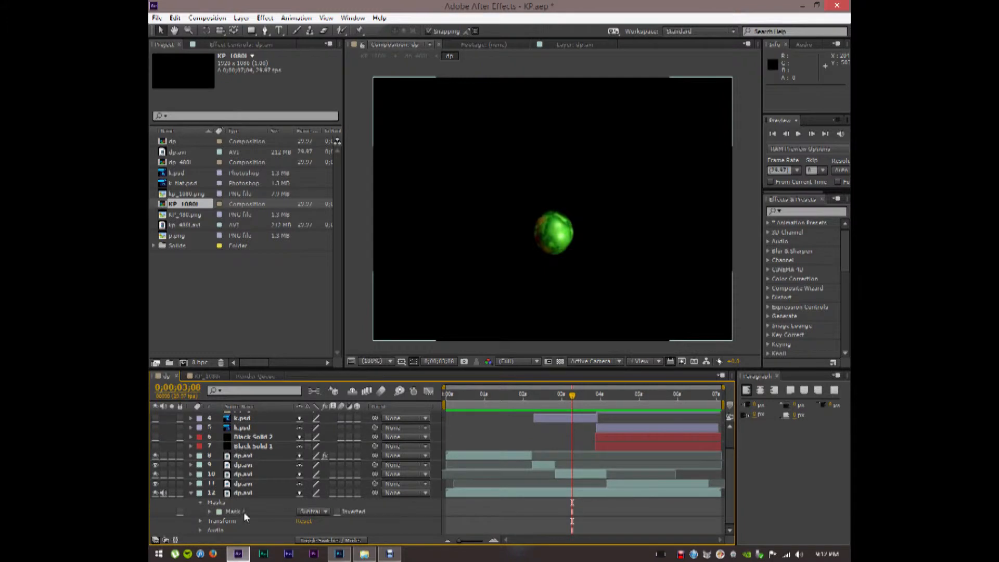
click(314, 511)
click(312, 425)
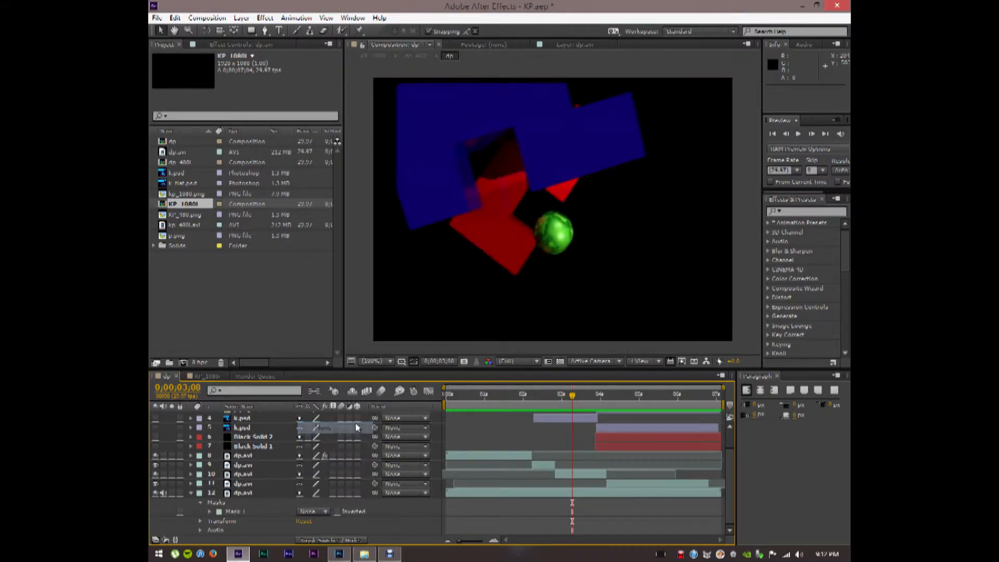
drag(573, 405, 614, 405)
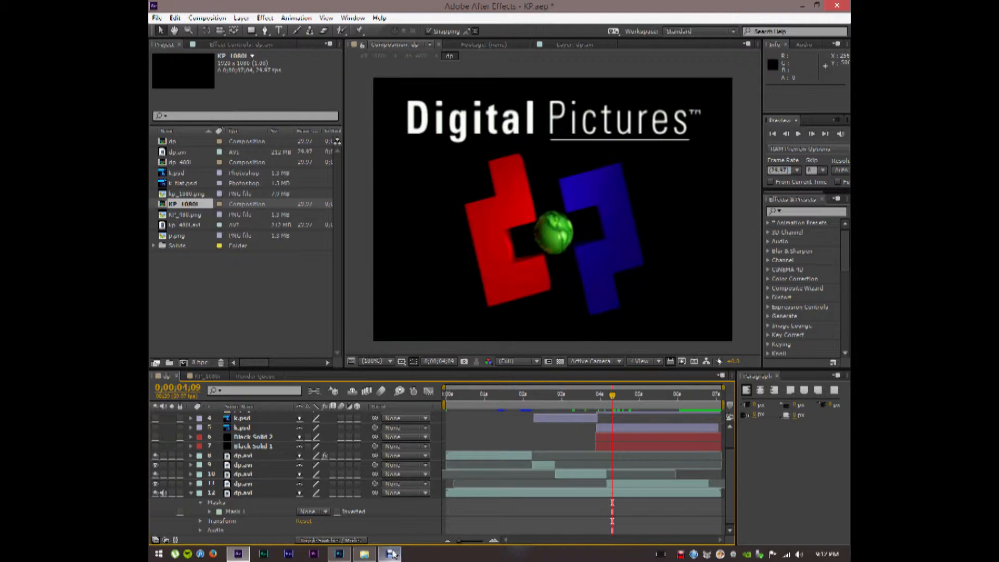
click(333, 553)
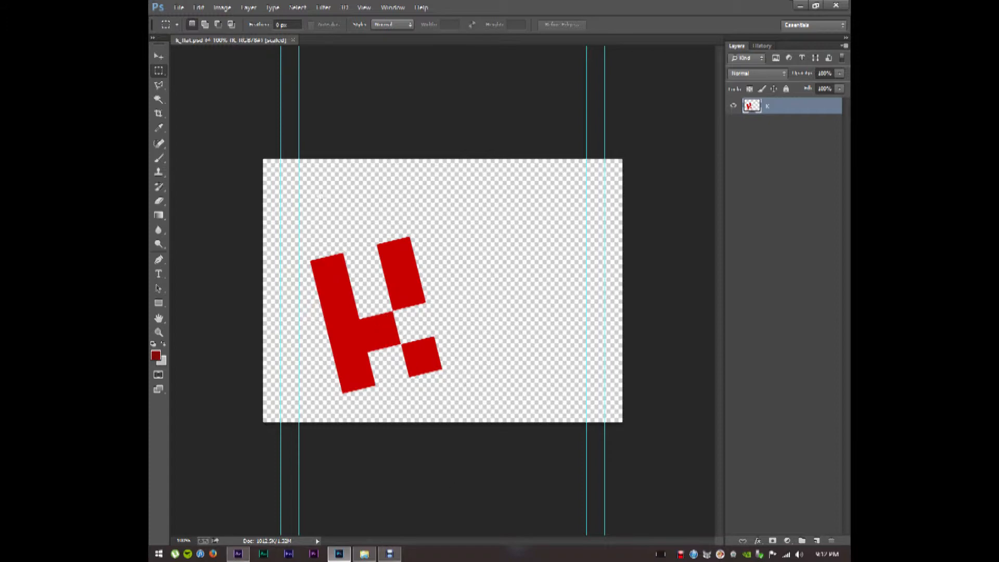
Reopen k.psd with the extruded 3D red K, then switch back to After Effects
click(198, 7)
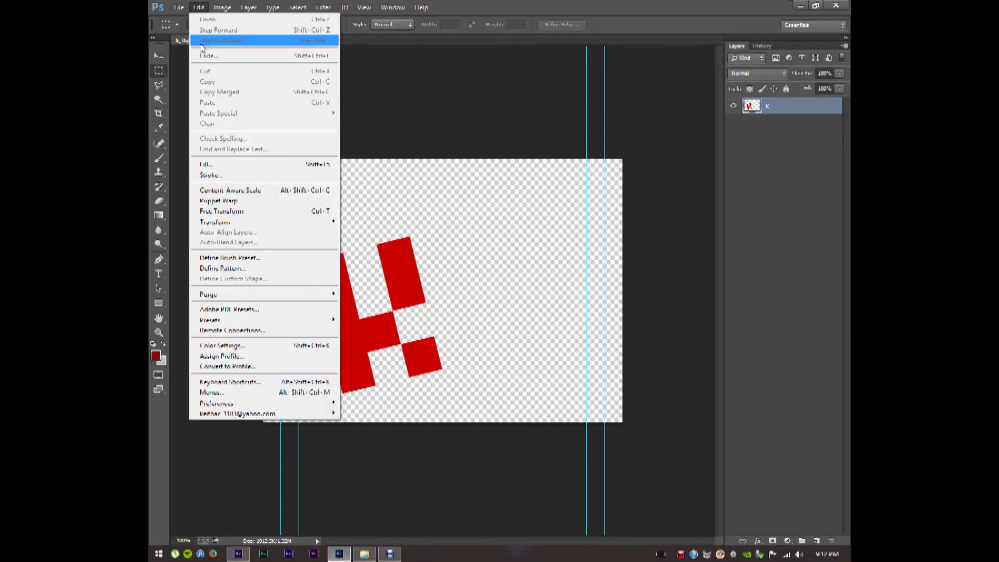
mouse_move(179, 8)
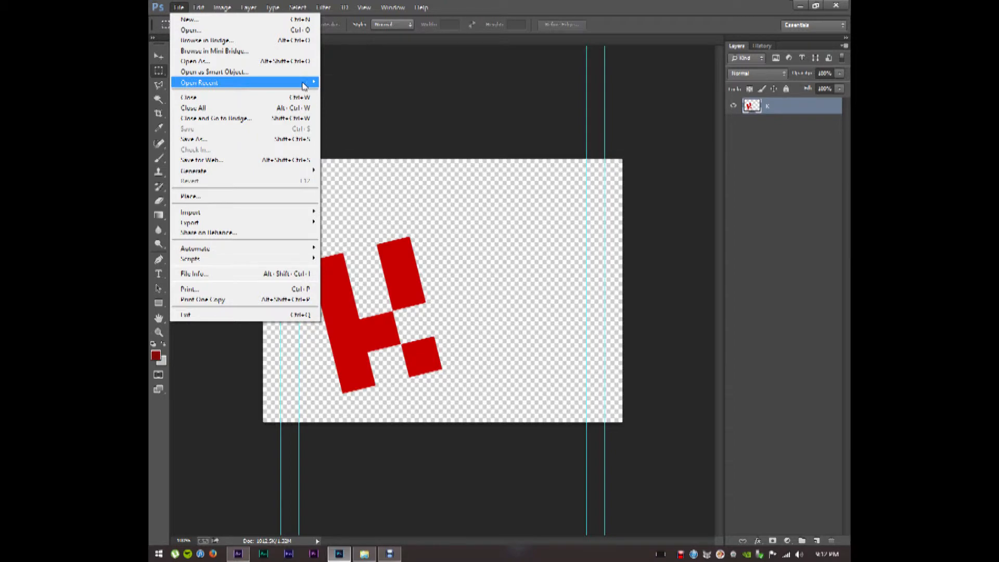
mouse_move(305, 84)
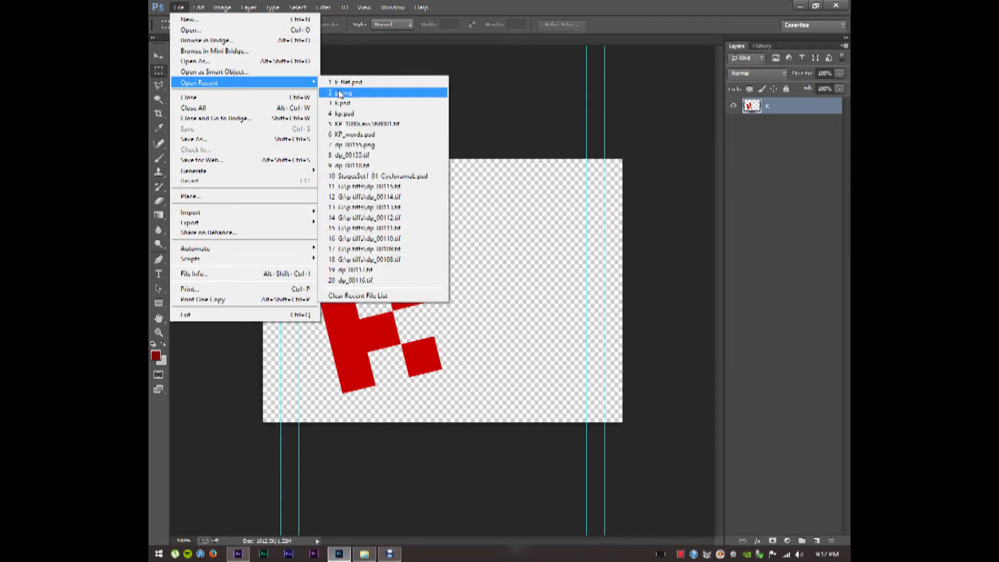
click(366, 107)
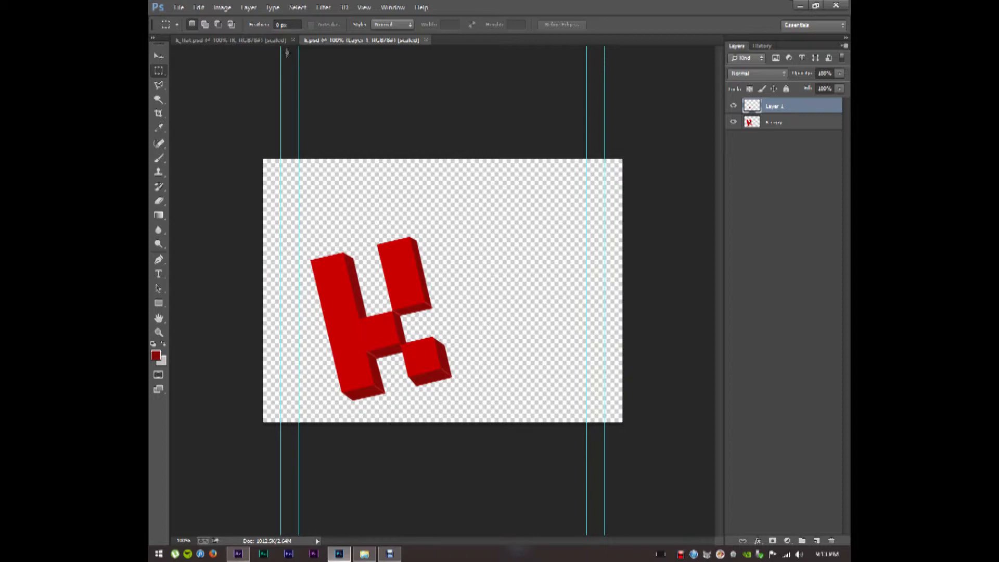
mouse_move(386, 558)
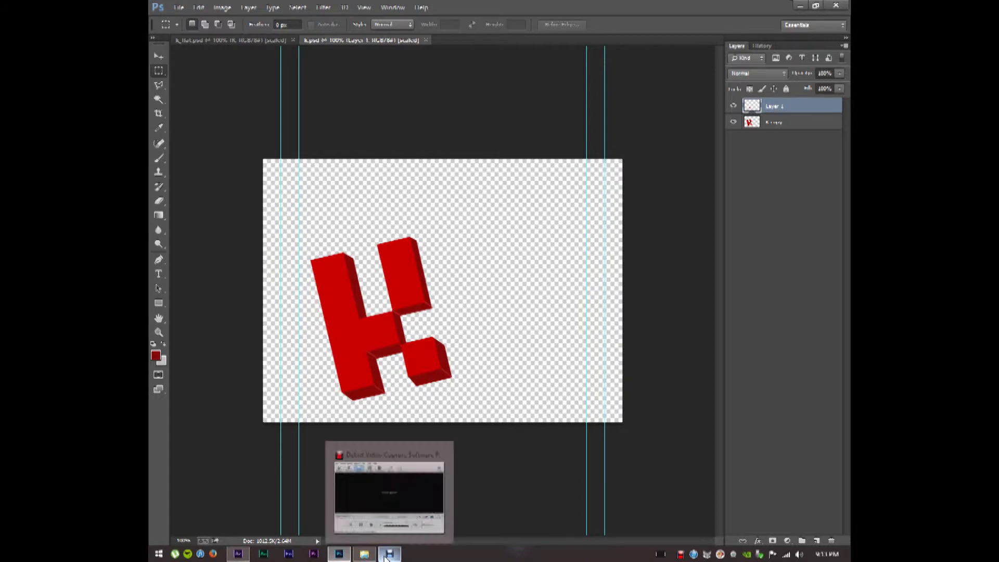
click(351, 530)
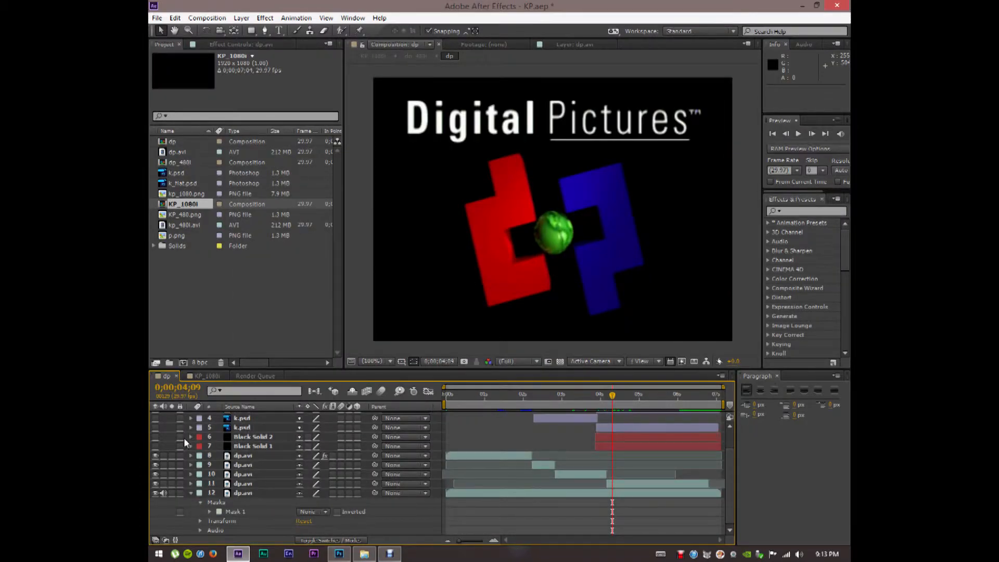
Show Black Solid 1 and 2 and set layer 12's Mask 1 back to Subtract
click(155, 437)
click(152, 447)
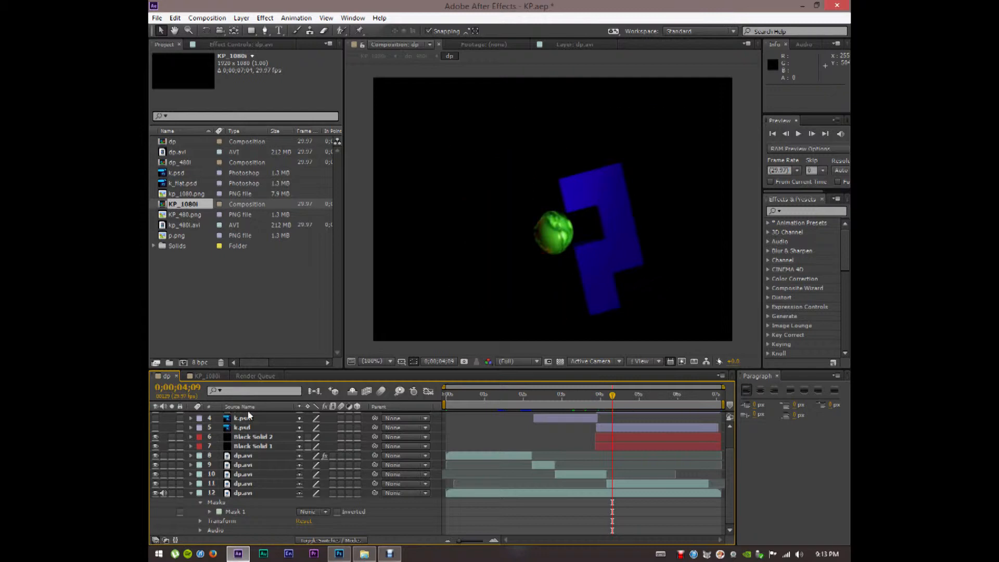
click(321, 511)
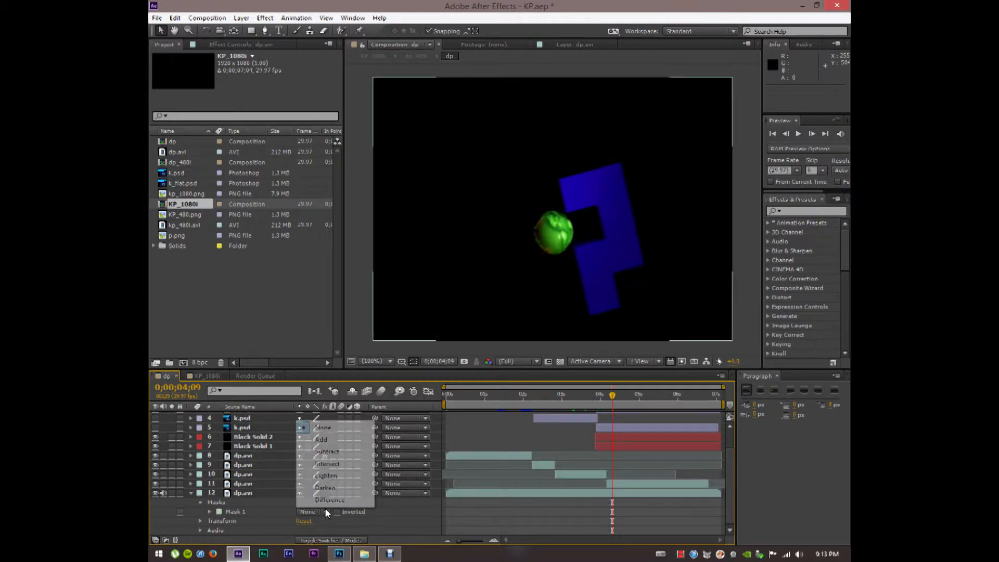
click(330, 452)
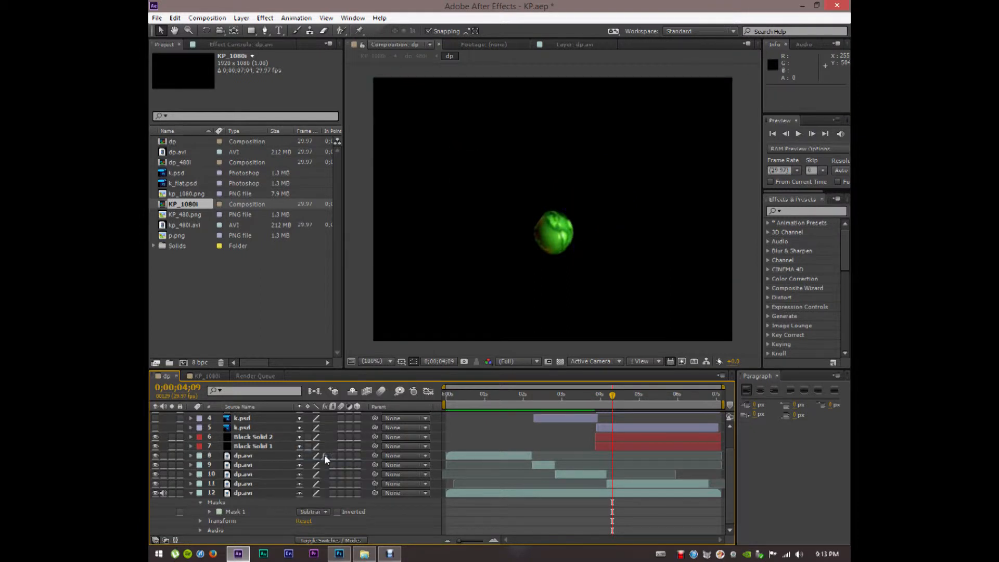
click(192, 491)
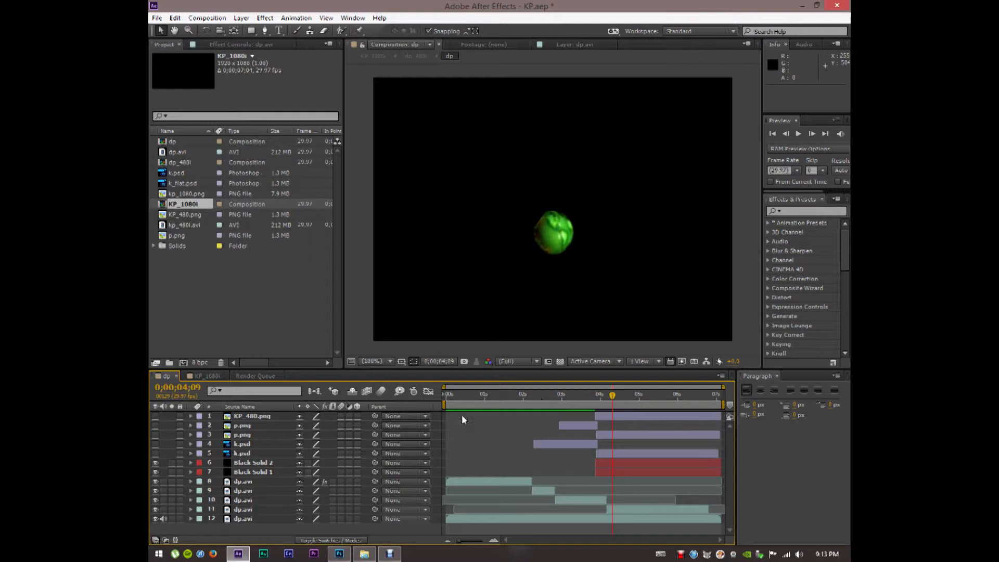
From the start, make both k.psd layers visible and scrub to watch the red K swing around the globe
key(Home)
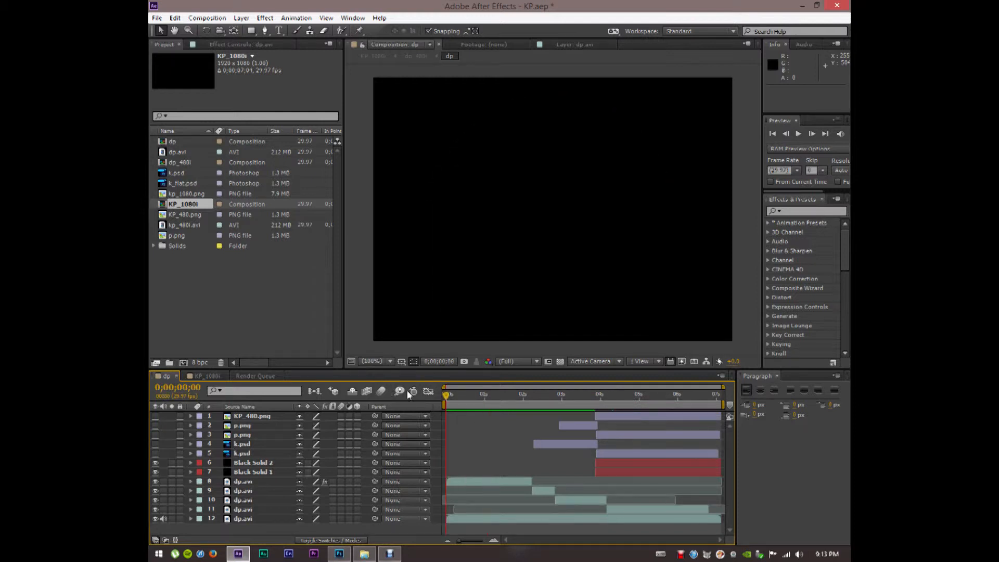
drag(154, 444, 155, 453)
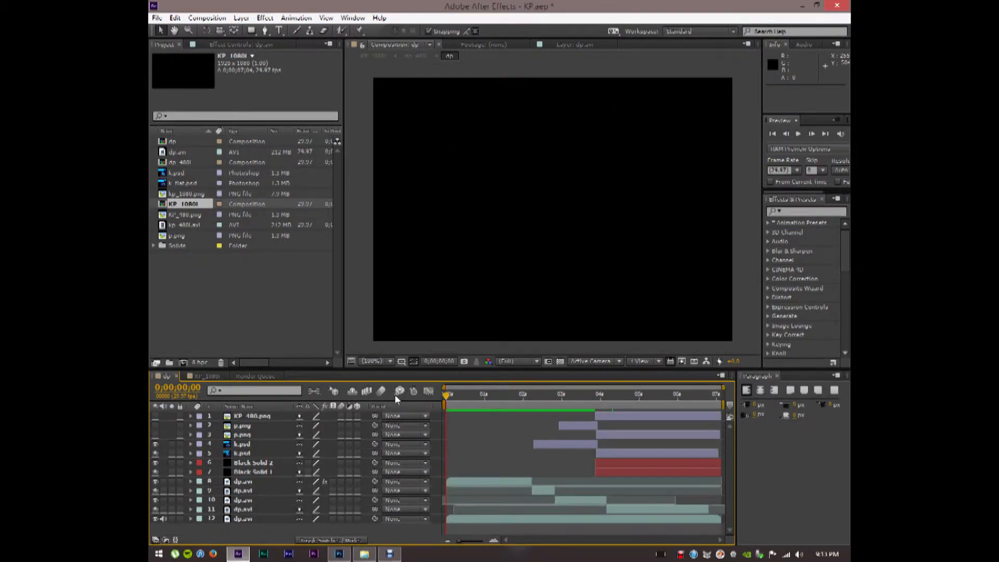
drag(446, 392, 611, 400)
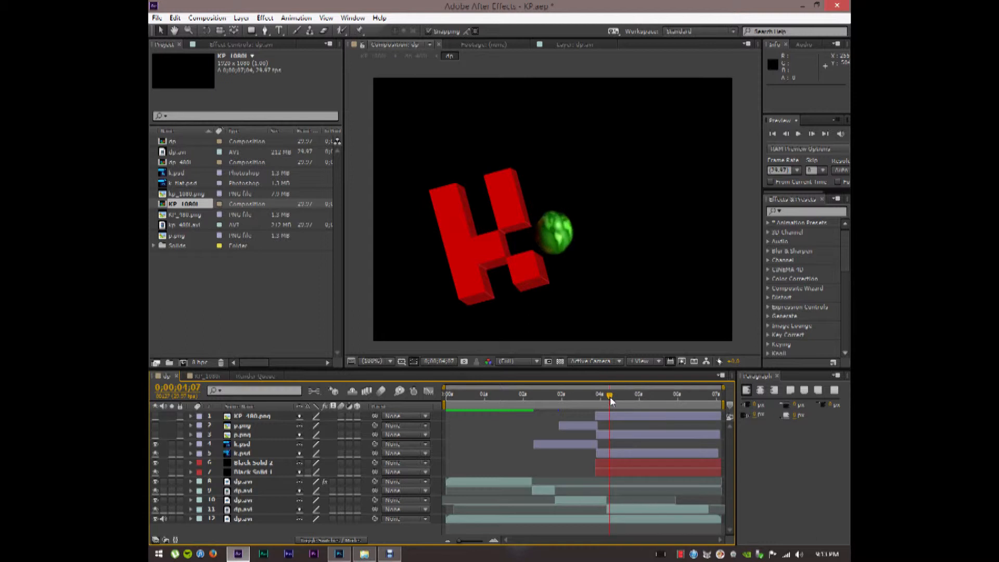
click(578, 443)
click(618, 454)
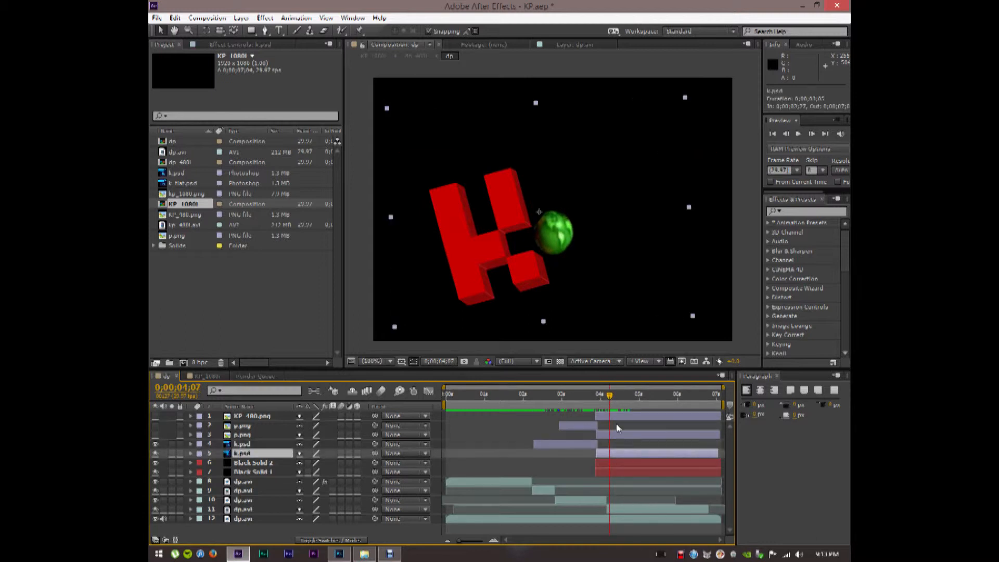
drag(612, 397, 666, 400)
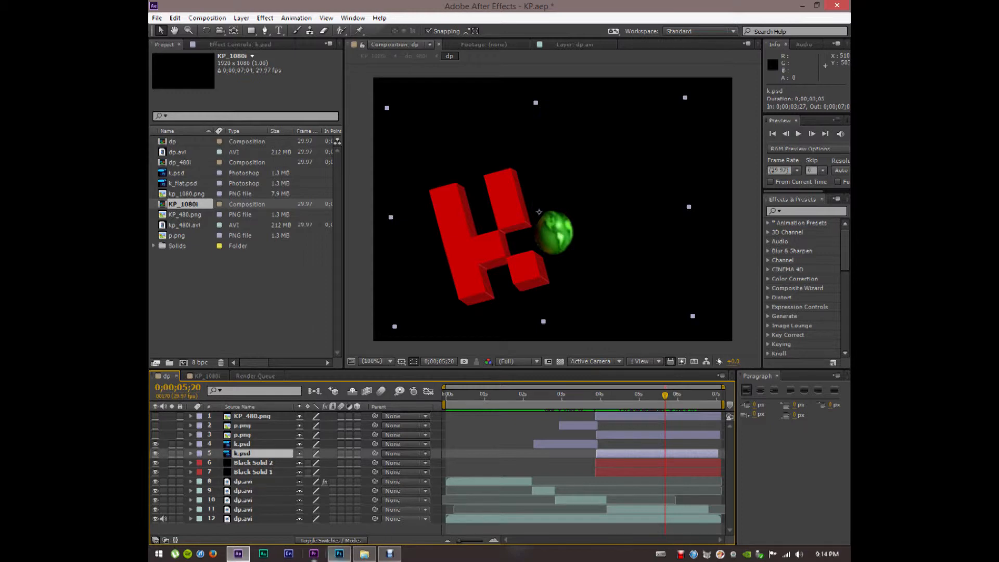
Reopen p.png with the blue P block in Photoshop, then minimize Photoshop
click(339, 554)
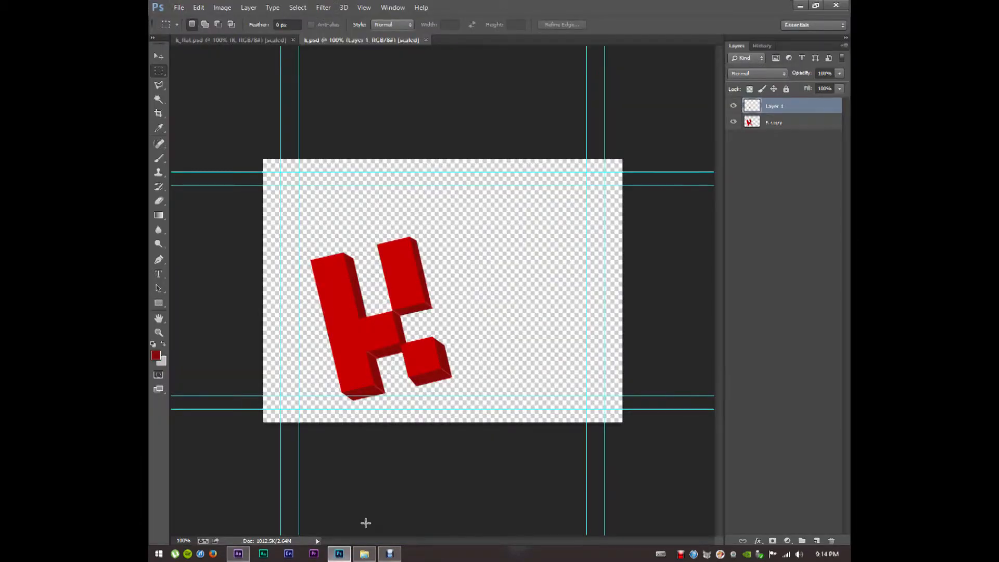
click(179, 8)
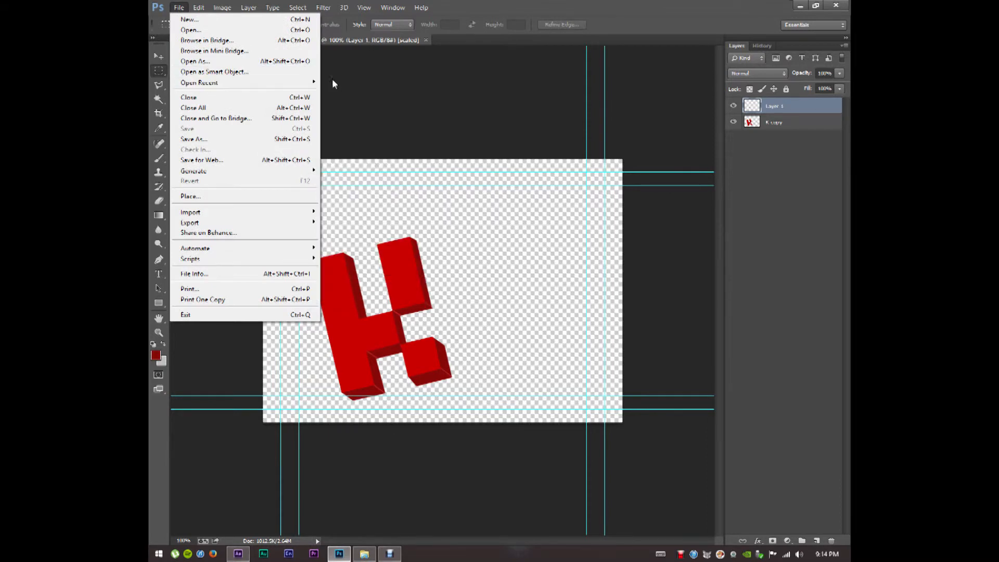
mouse_move(312, 83)
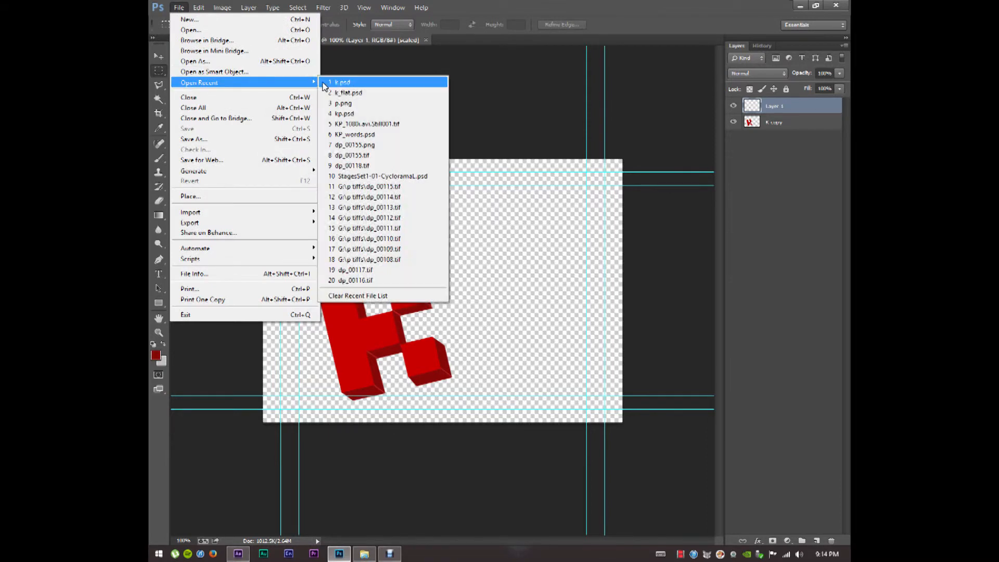
click(341, 103)
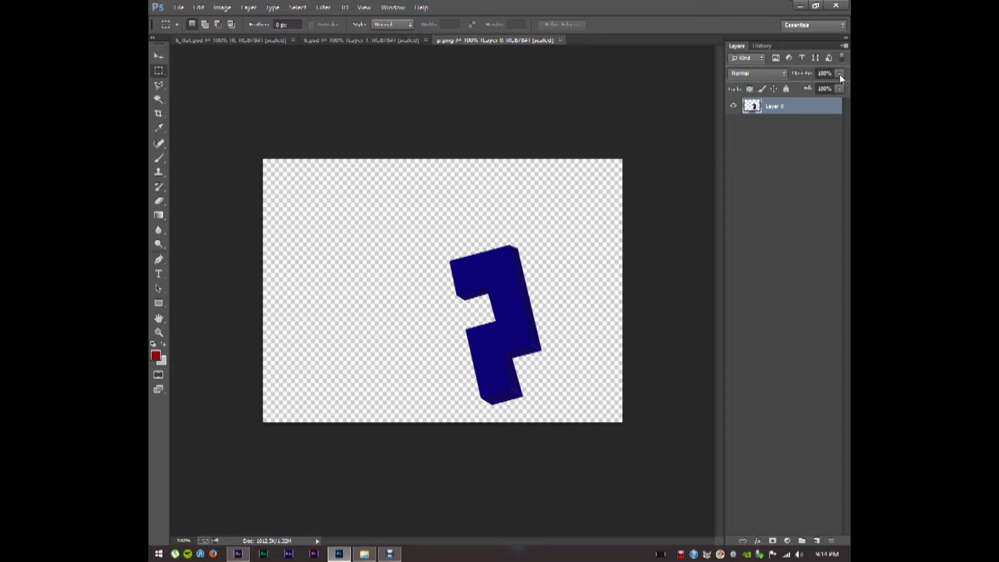
click(801, 7)
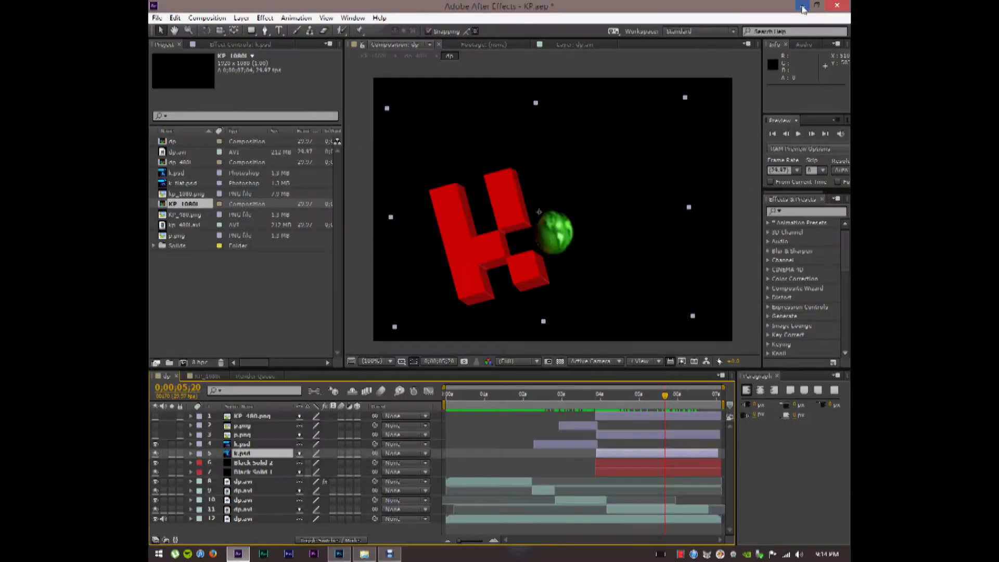
View the DP_black.png reference logo from the desktop, close it, and return to After Effects
click(801, 7)
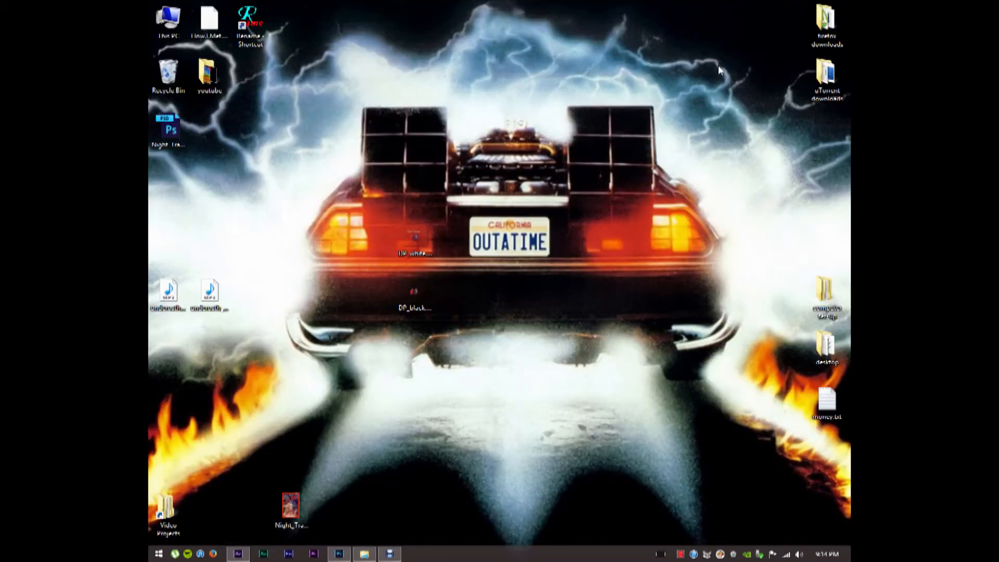
double_click(416, 295)
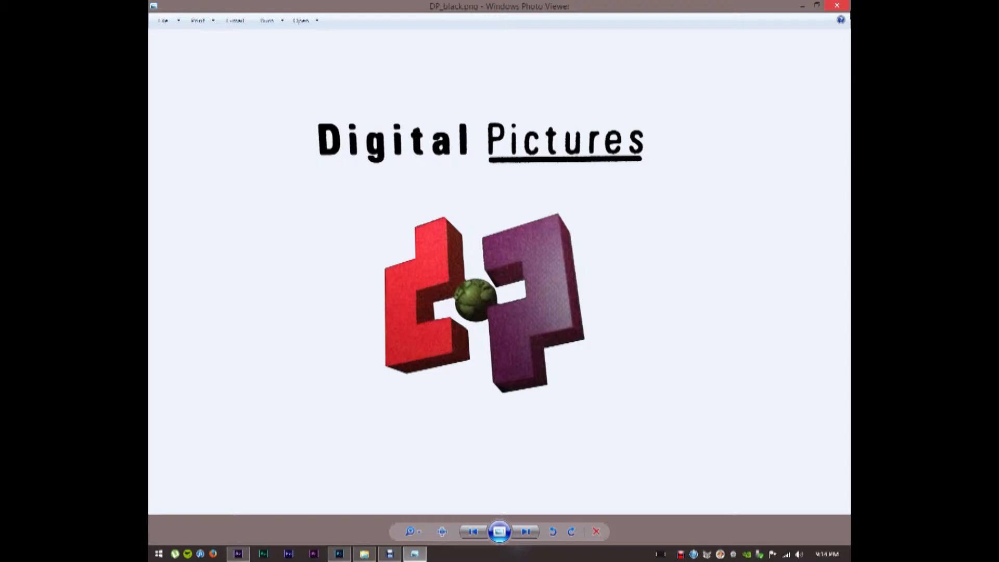
click(838, 6)
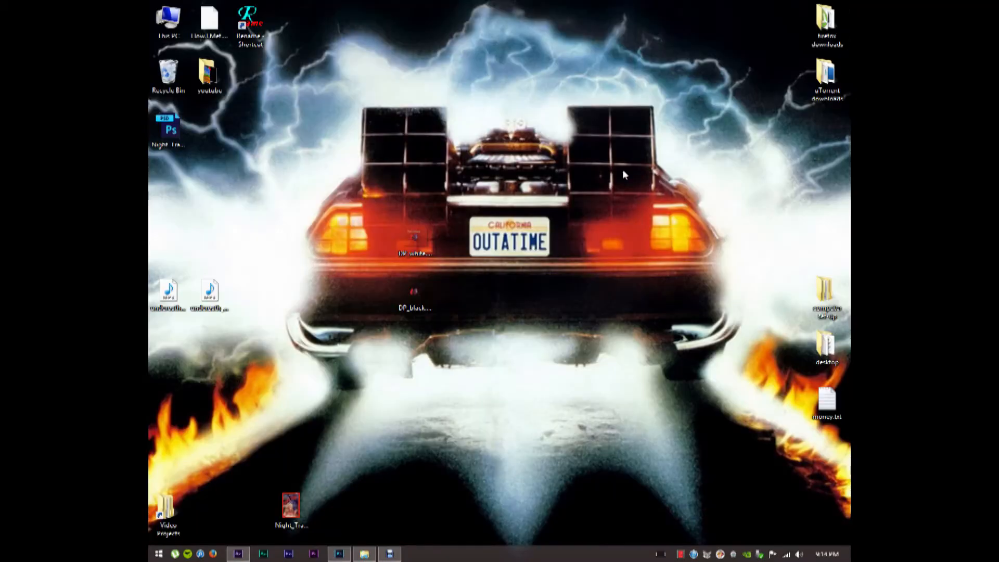
click(238, 553)
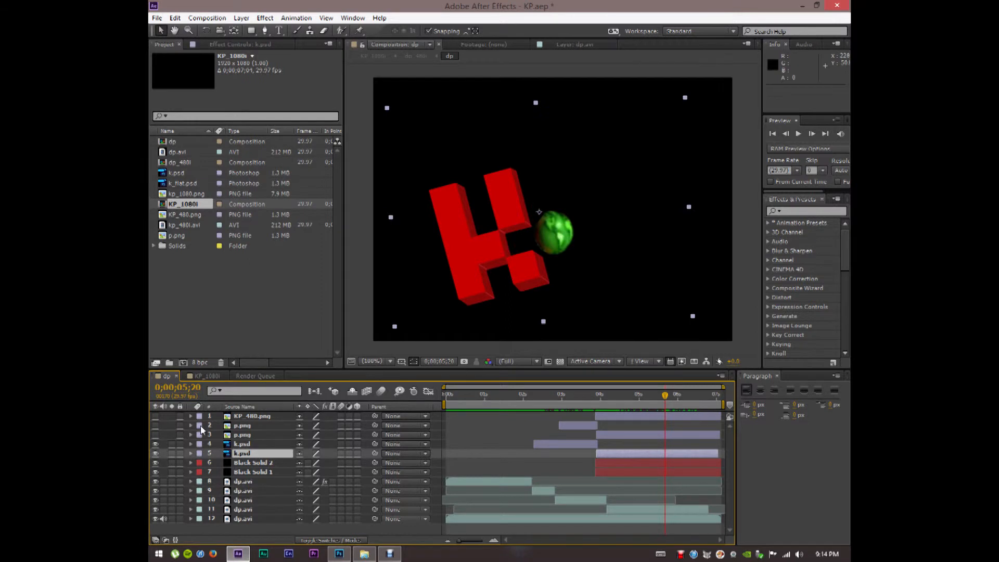
Turn on the P layers 2 and 3 and scrub near two seconds to check the K and P animation
drag(156, 425, 156, 434)
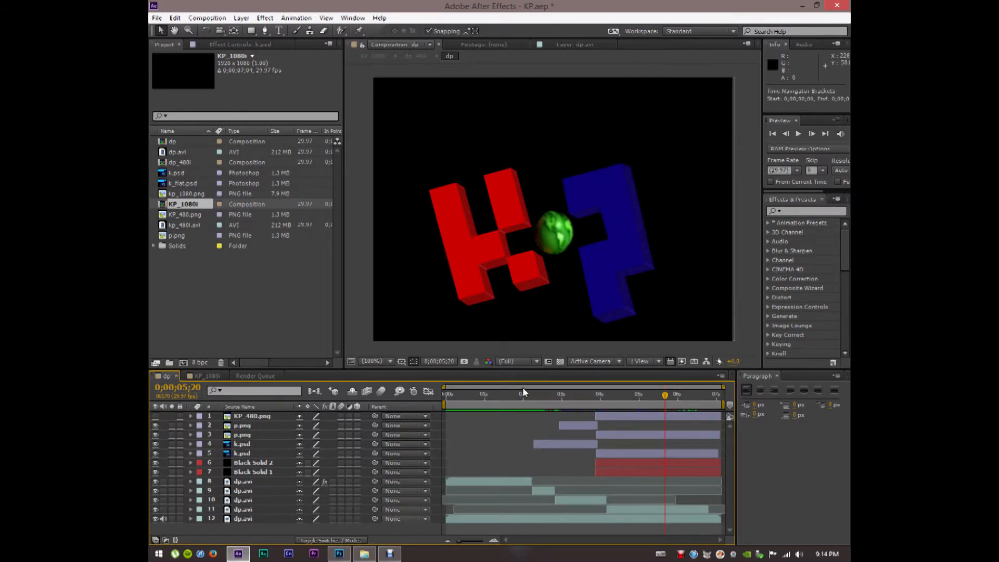
click(539, 395)
mouse_move(539, 395)
mouse_down()
mouse_move(686, 395)
mouse_move(566, 385)
mouse_move(522, 394)
mouse_up()
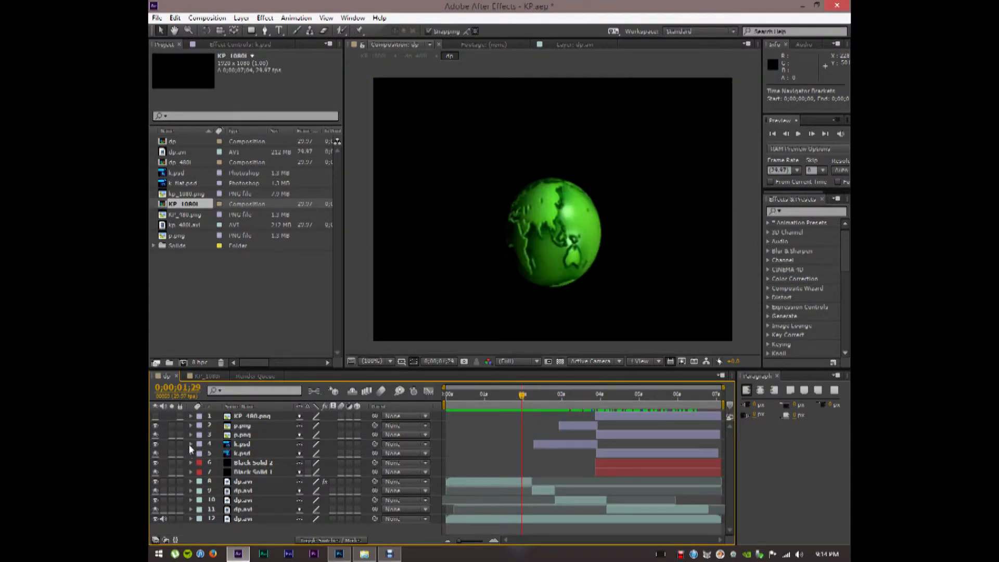
Twirl open Transform on p.png and k.psd and set viewer magnification to 50%
click(190, 425)
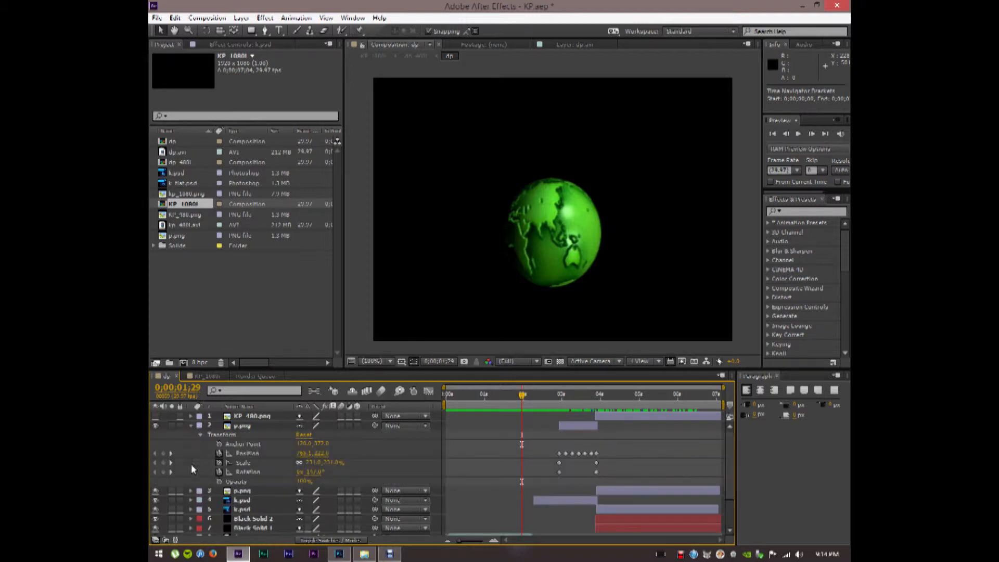
click(190, 500)
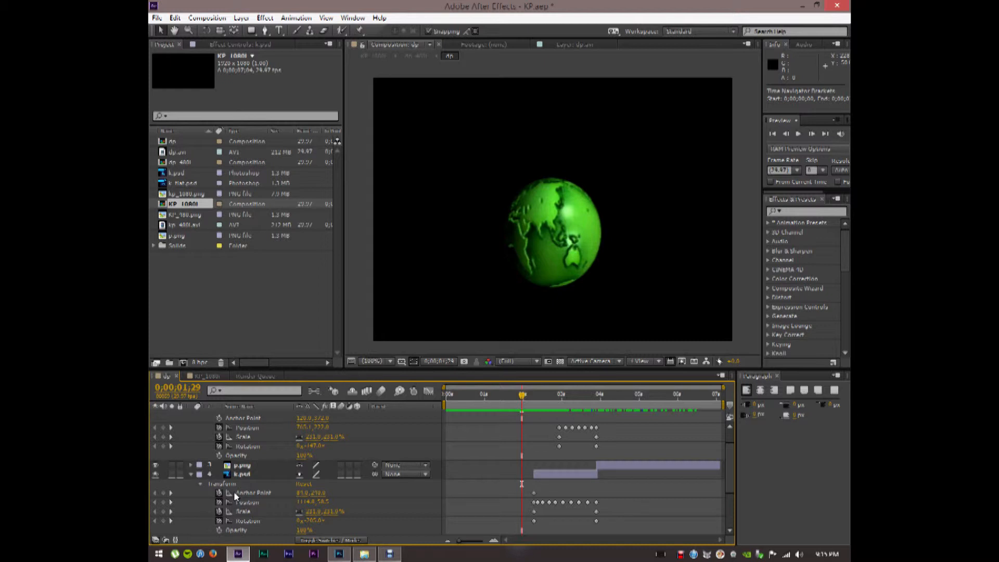
click(390, 361)
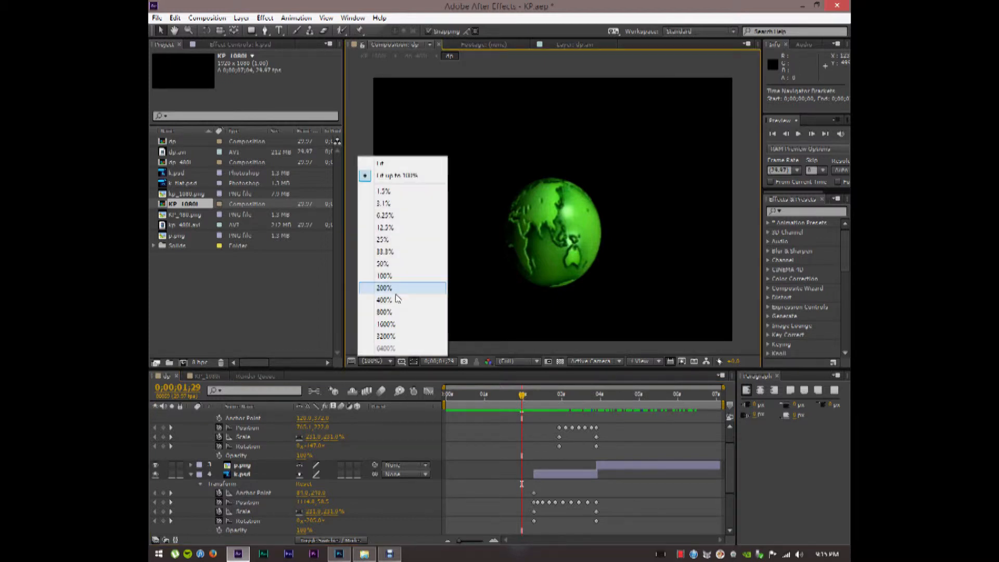
click(388, 252)
click(384, 361)
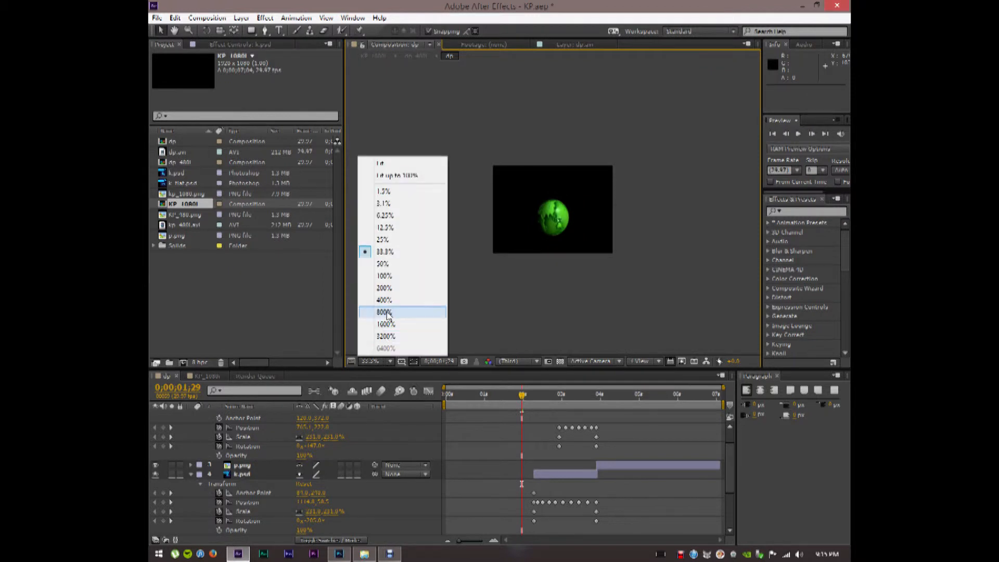
click(383, 264)
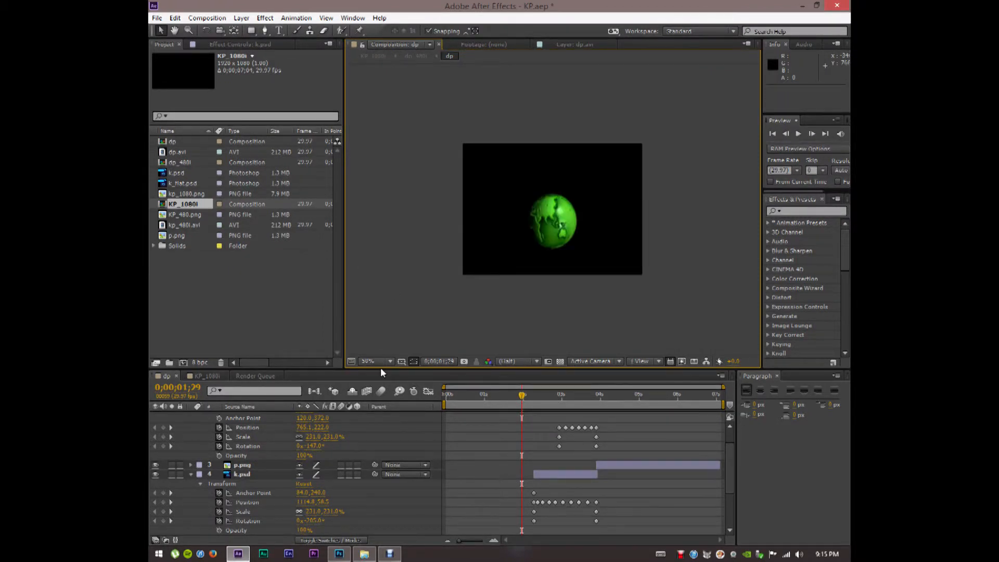
Select the k.psd and p.png layers together
click(241, 474)
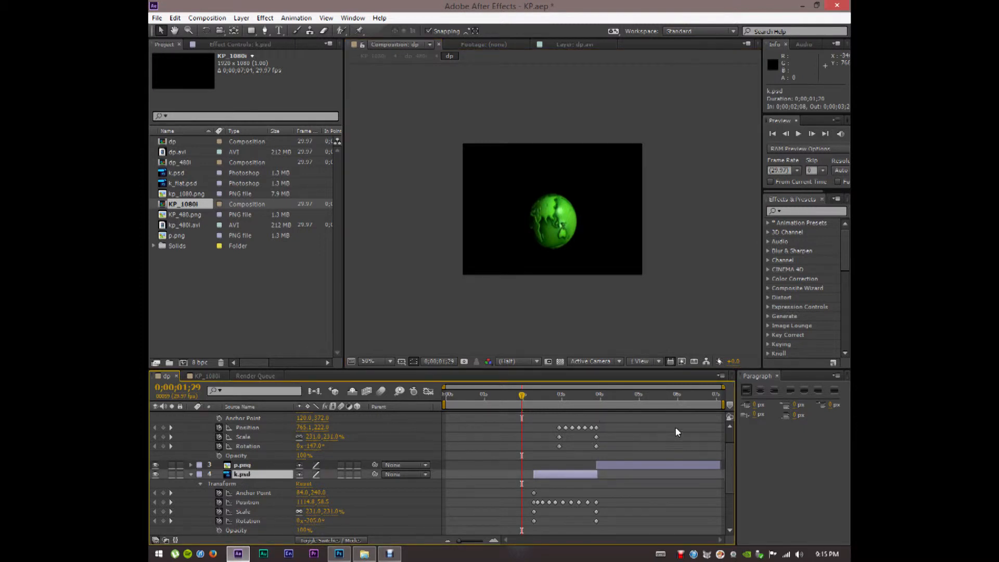
drag(729, 459, 730, 445)
ctrl+click(248, 427)
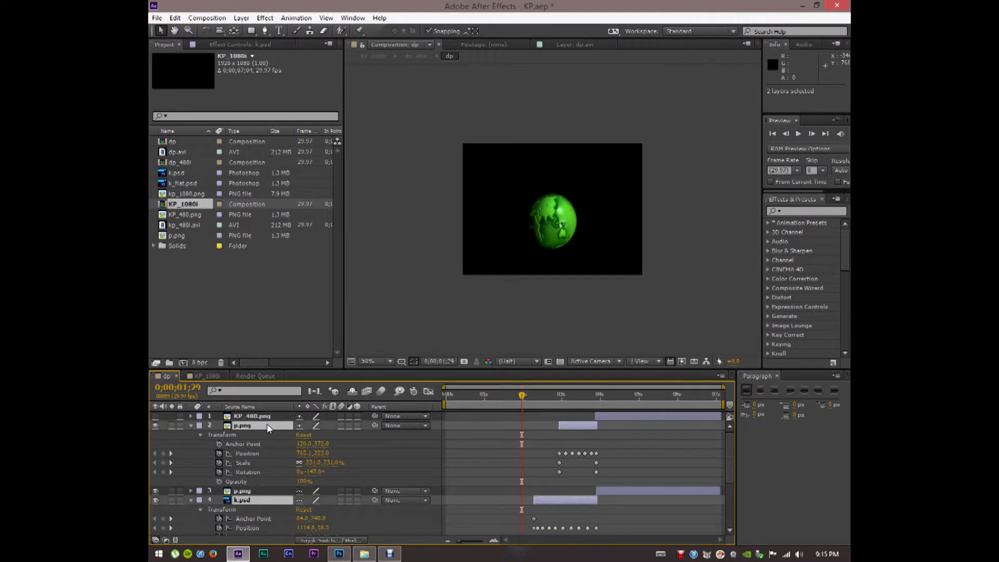
Scrub through the K and P motion paths, collapse Transform, deselect, and advance to 0;00;04;20
drag(523, 399, 569, 395)
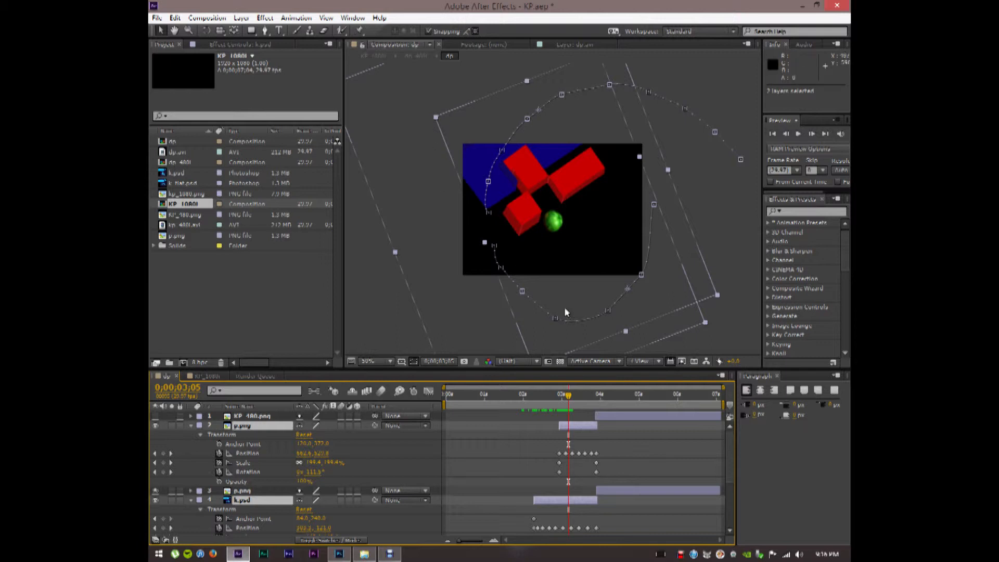
drag(569, 399, 534, 388)
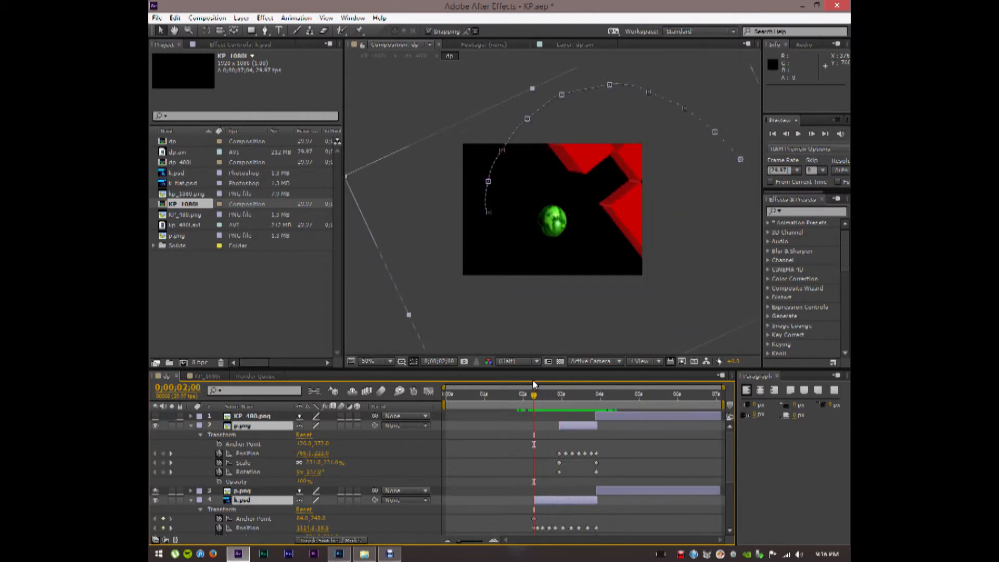
click(190, 426)
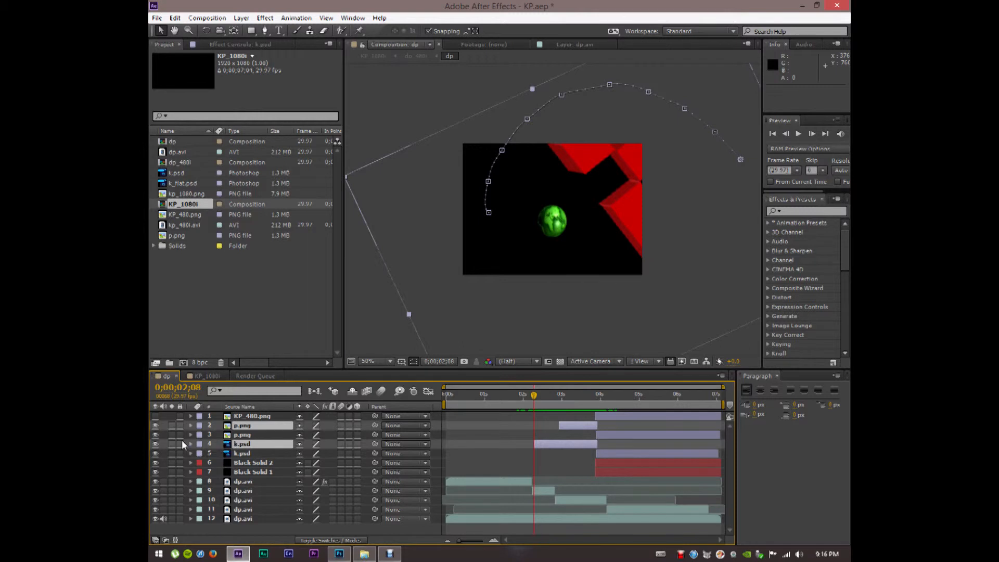
key(F2)
drag(530, 385, 626, 394)
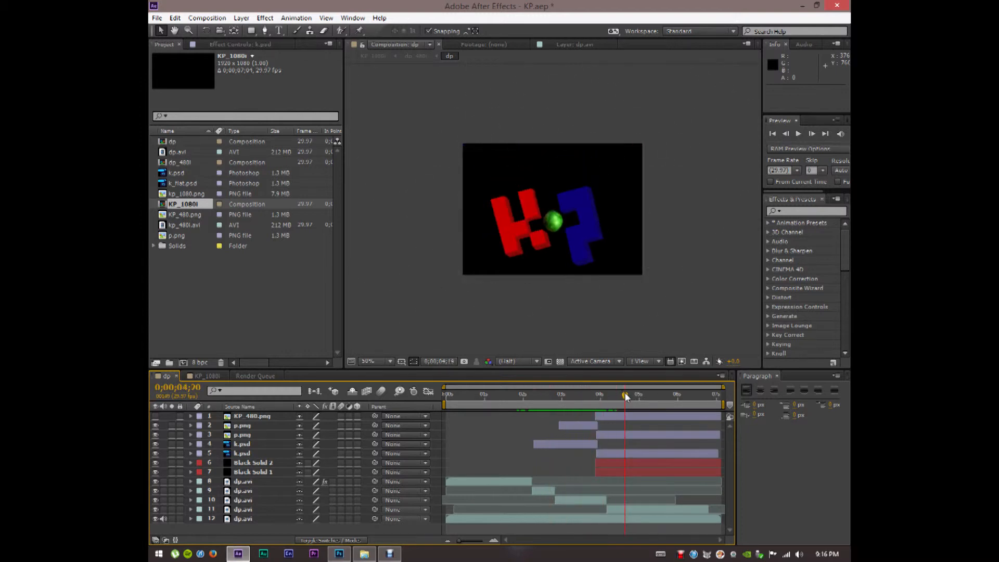
click(157, 417)
Turn on the KP_480.png title layer, return to the start, and set magnification to Fit up to 100%
click(156, 417)
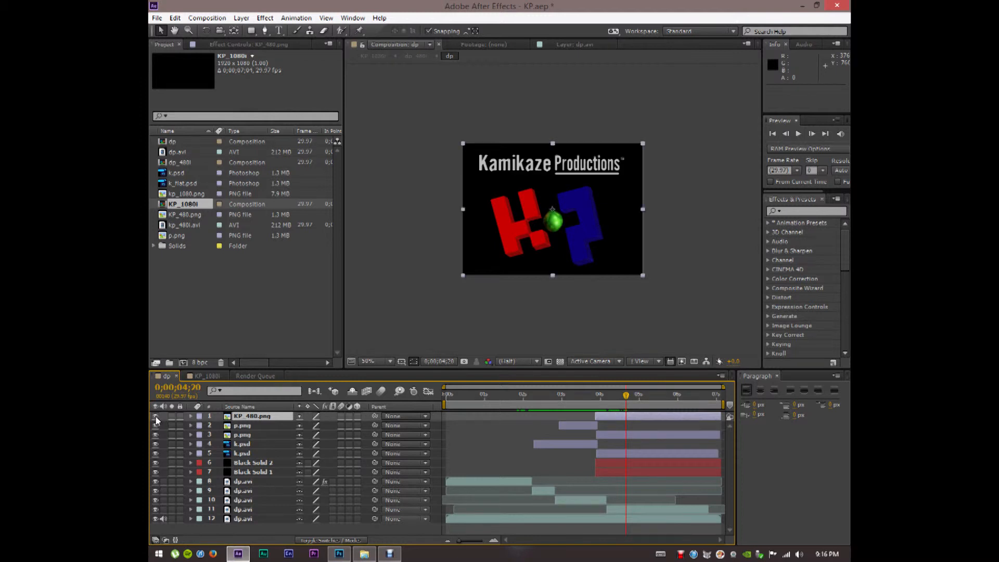
drag(626, 399, 434, 402)
click(388, 362)
click(383, 185)
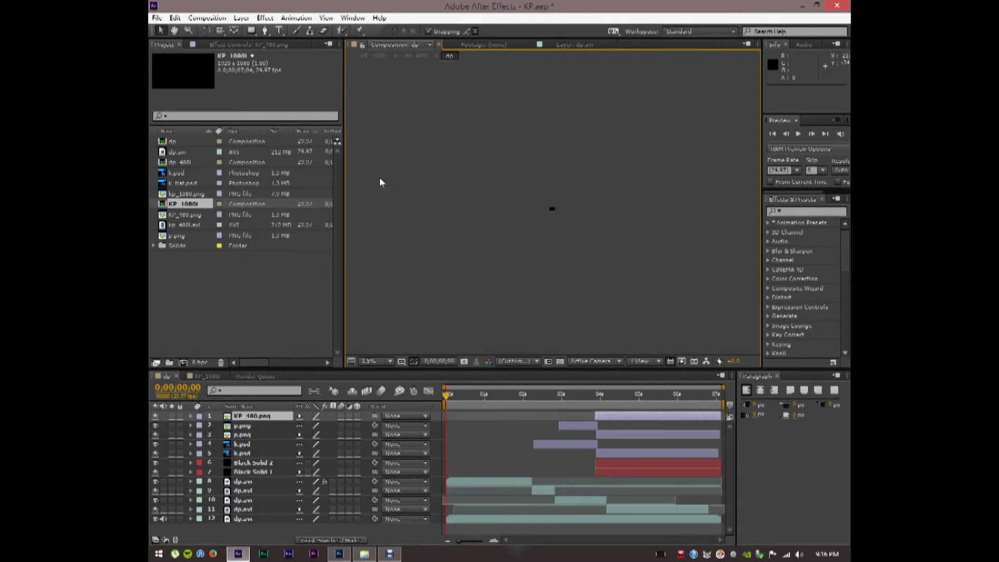
click(390, 362)
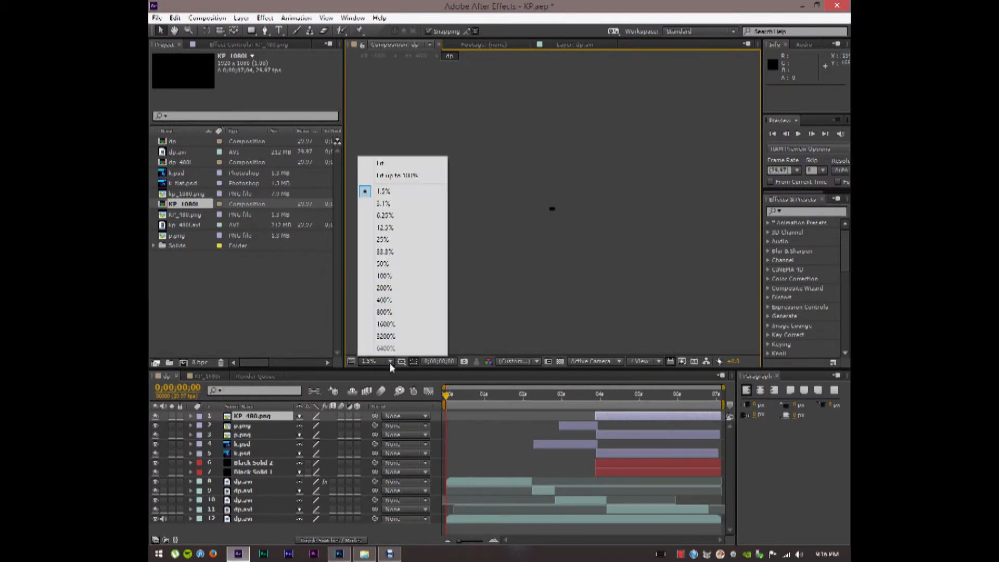
click(401, 177)
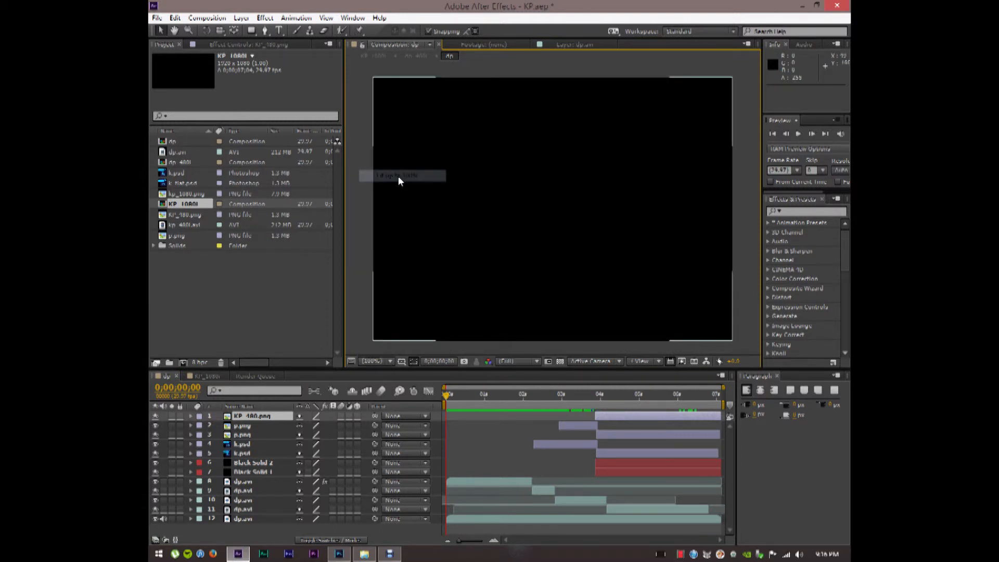
Run a RAM Preview of the animation, stop it, and return near the start with the Selection tool
click(208, 18)
mouse_move(239, 163)
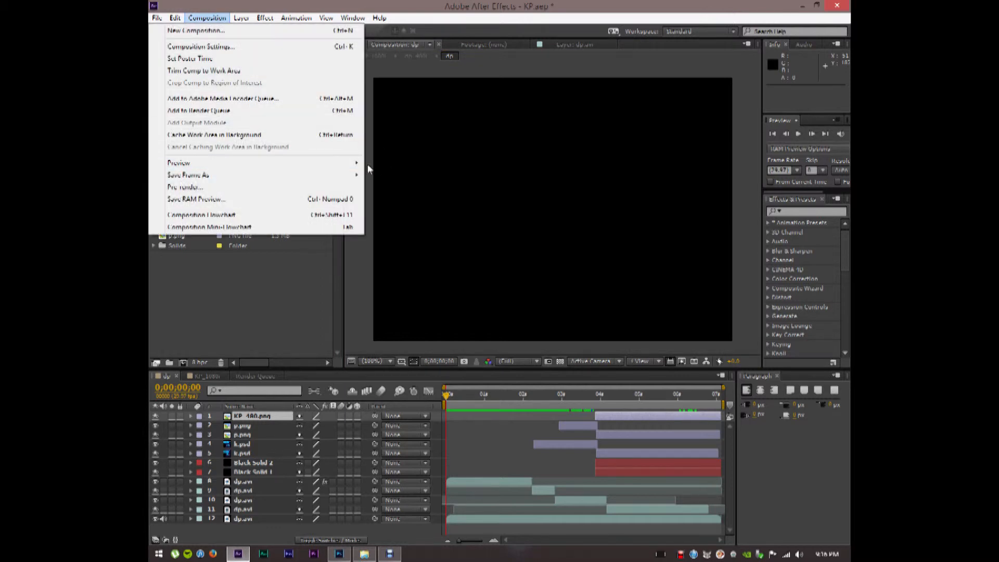
mouse_move(360, 164)
click(385, 168)
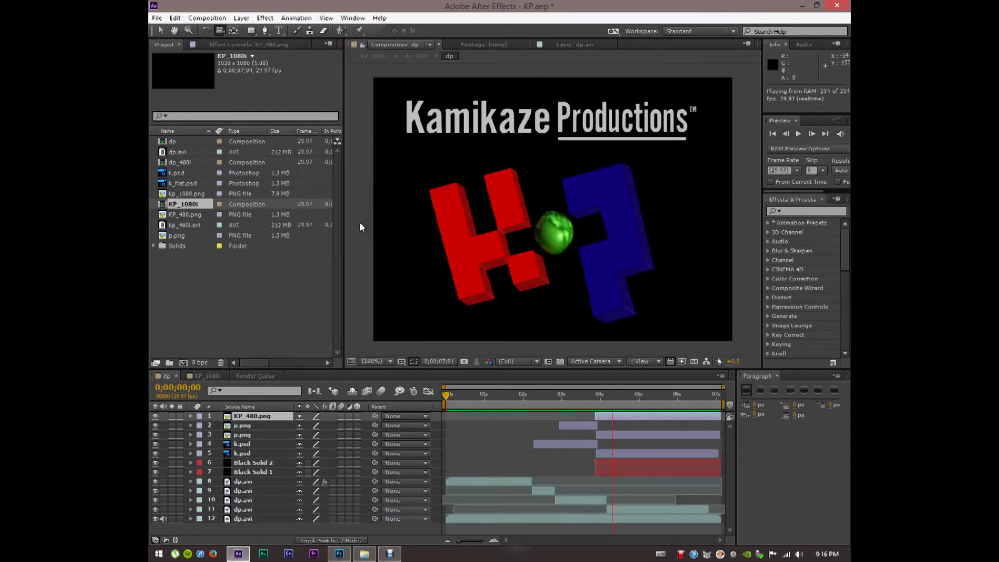
key(space)
mouse_move(491, 400)
mouse_down()
mouse_move(452, 399)
mouse_move(473, 401)
mouse_up()
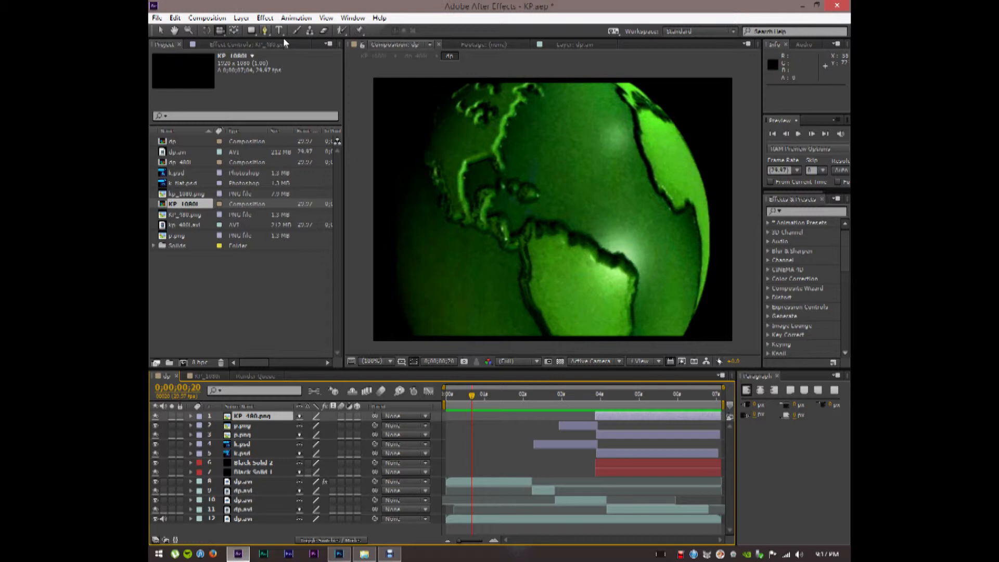
click(161, 30)
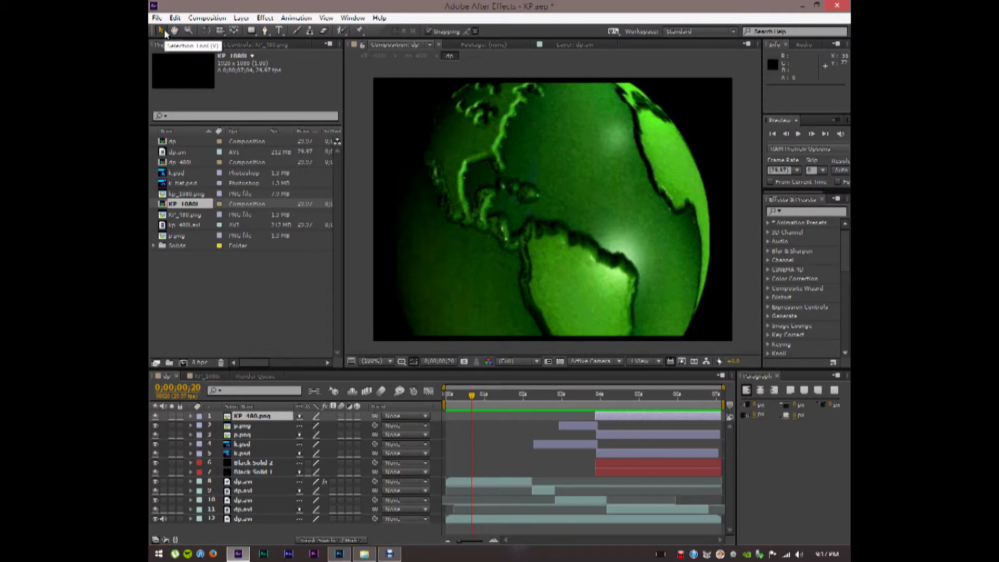
drag(473, 397, 436, 398)
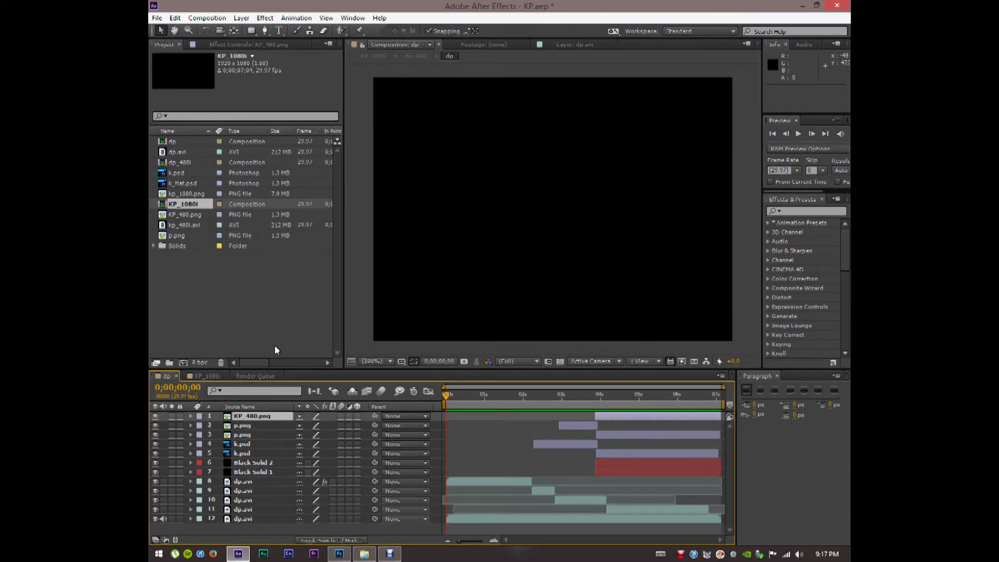
In KP_1080i, hide kp_1080.png and scrub through dp_480i with its upscale effect controls shown
click(201, 375)
click(156, 417)
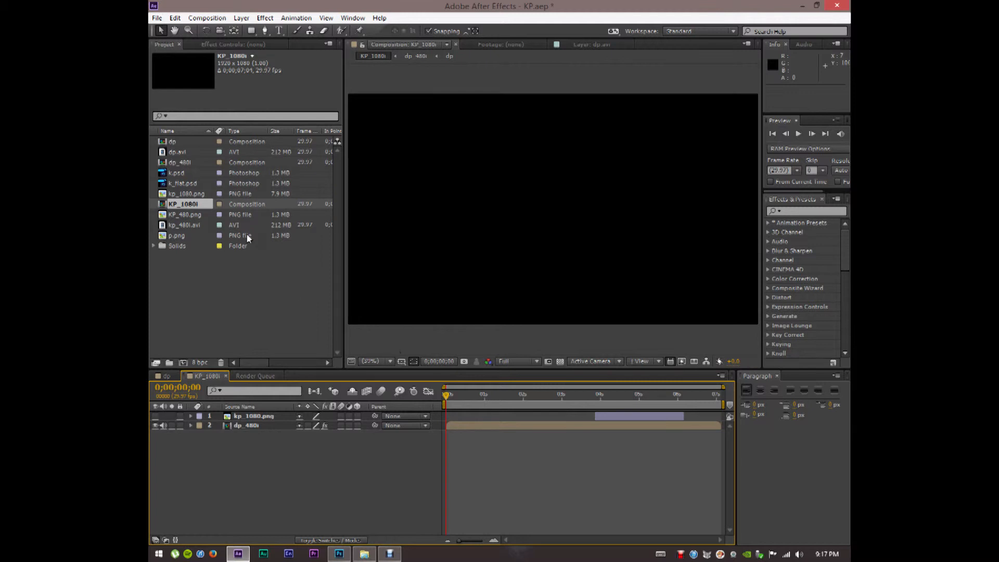
click(240, 47)
click(241, 426)
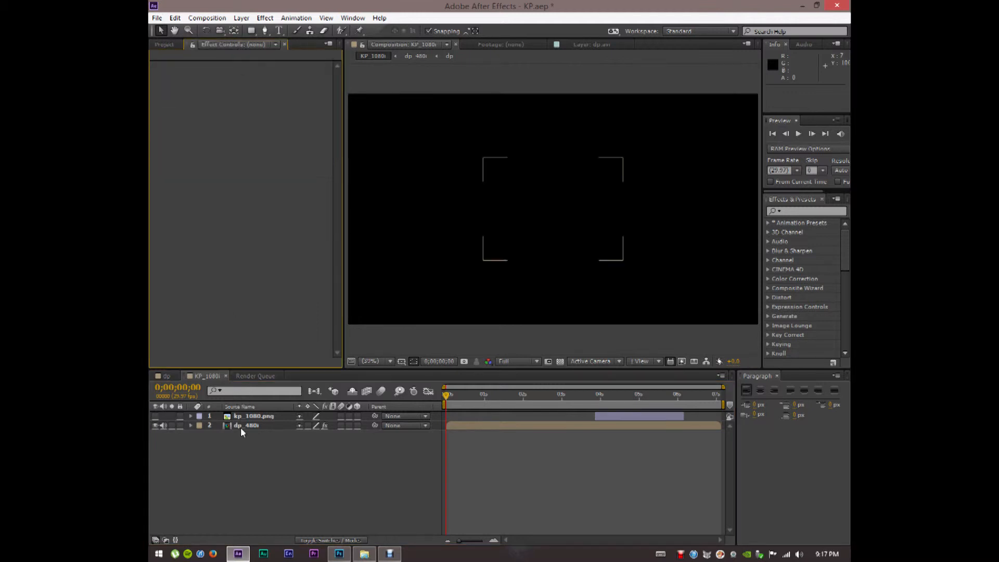
click(164, 73)
drag(509, 398, 636, 400)
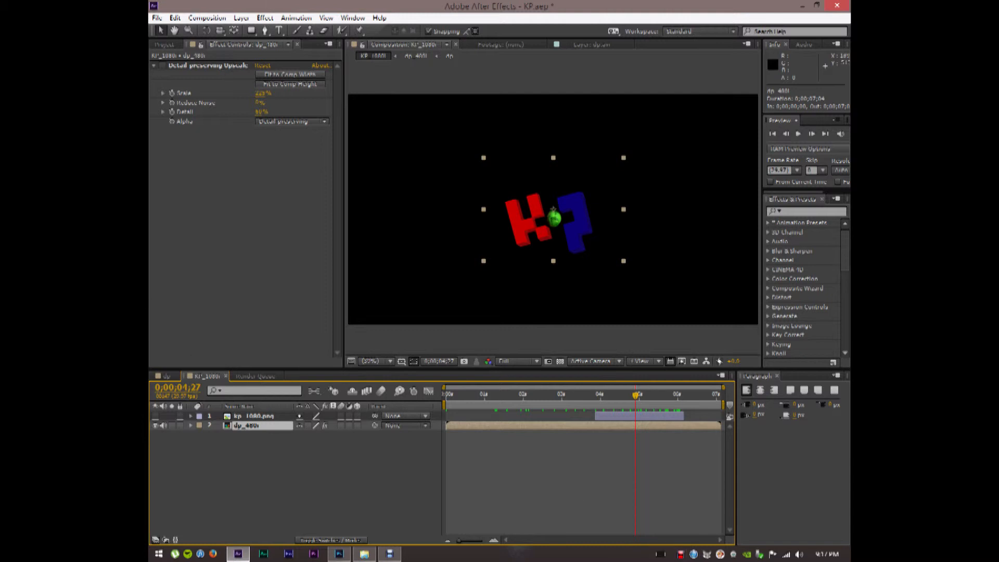
Search Effects & Presets for 'detail', then clear the search field
click(802, 211)
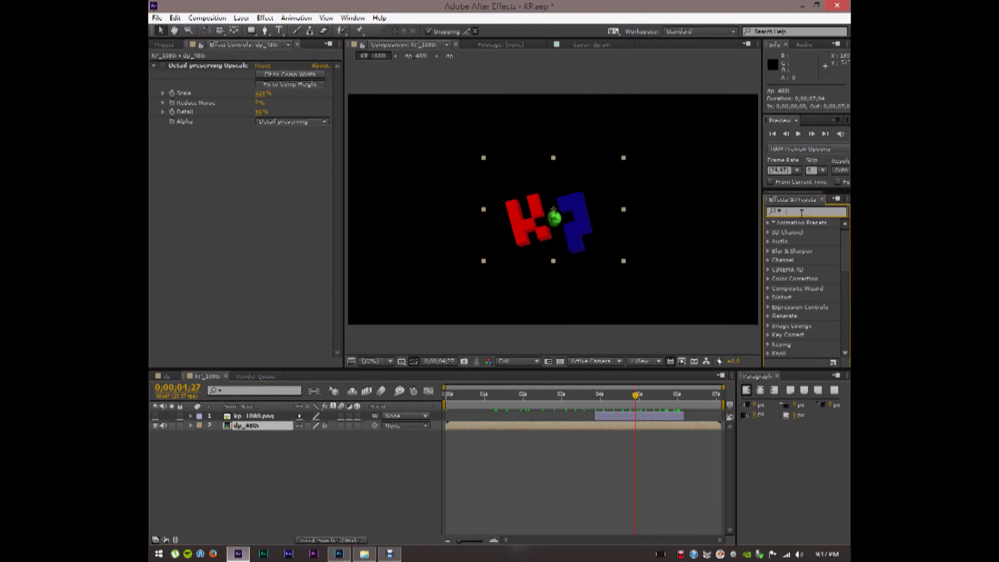
text(detail)
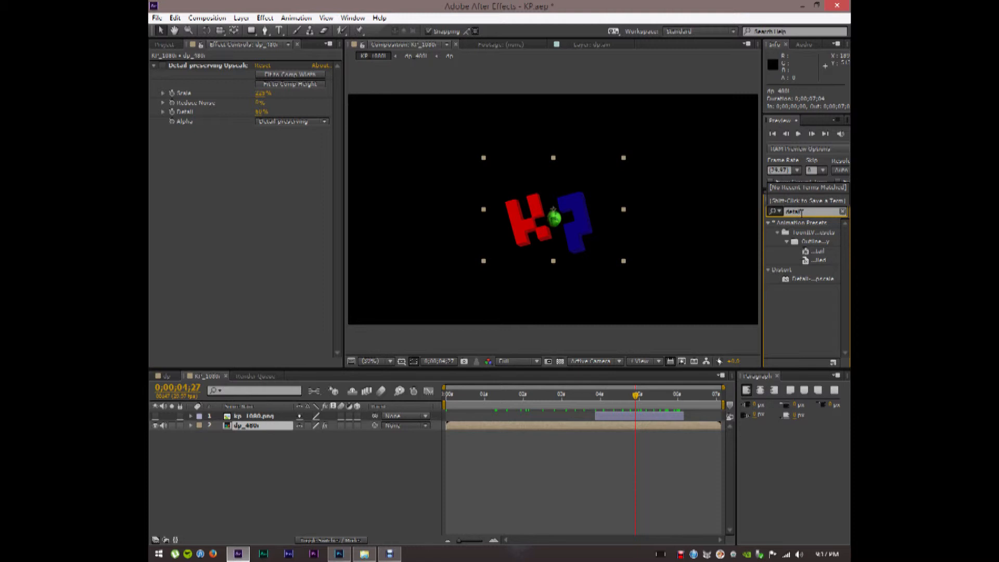
key(BackSpace)
key(BackSpace)
key(BackSpace)
key(BackSpace)
key(BackSpace)
key(BackSpace)
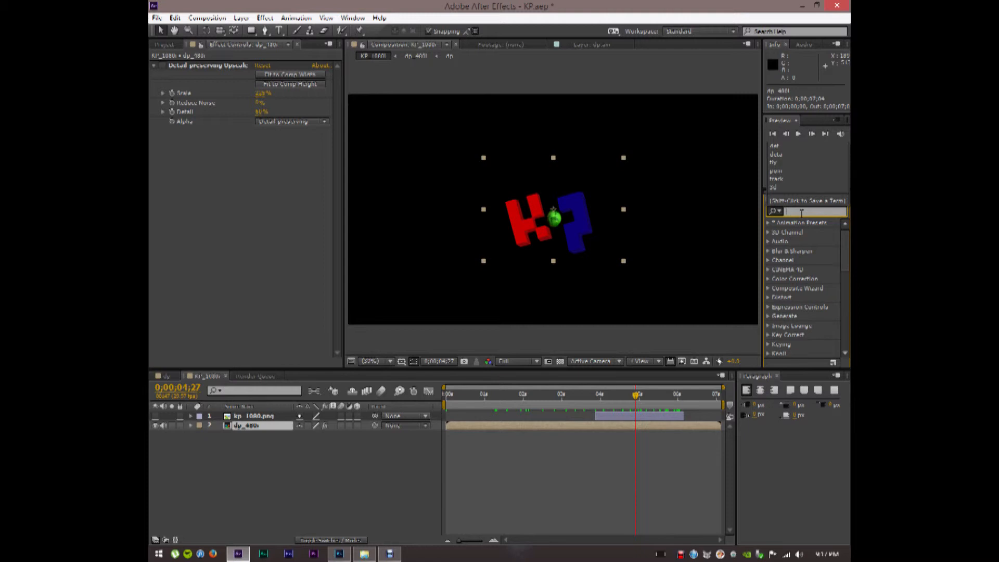
key(Return)
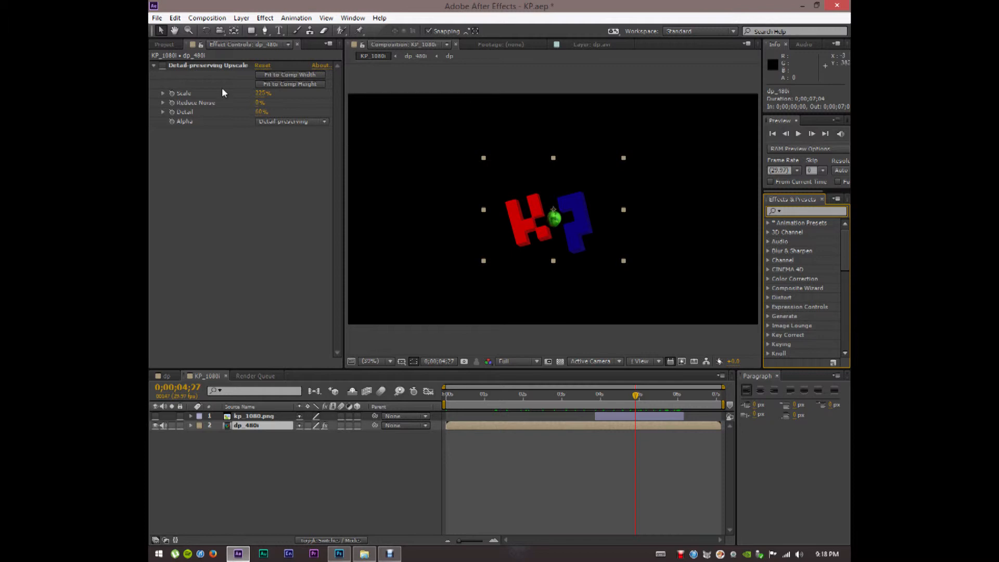
Inspect the upscaled dp_480i at 100%, return to Fit up to 100%, and show kp_1080.png
click(166, 68)
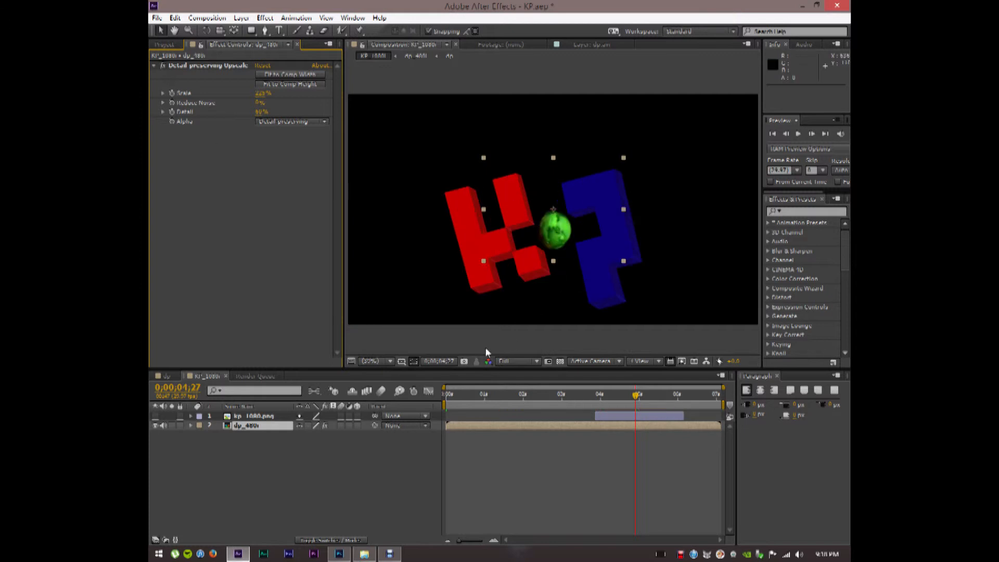
click(385, 365)
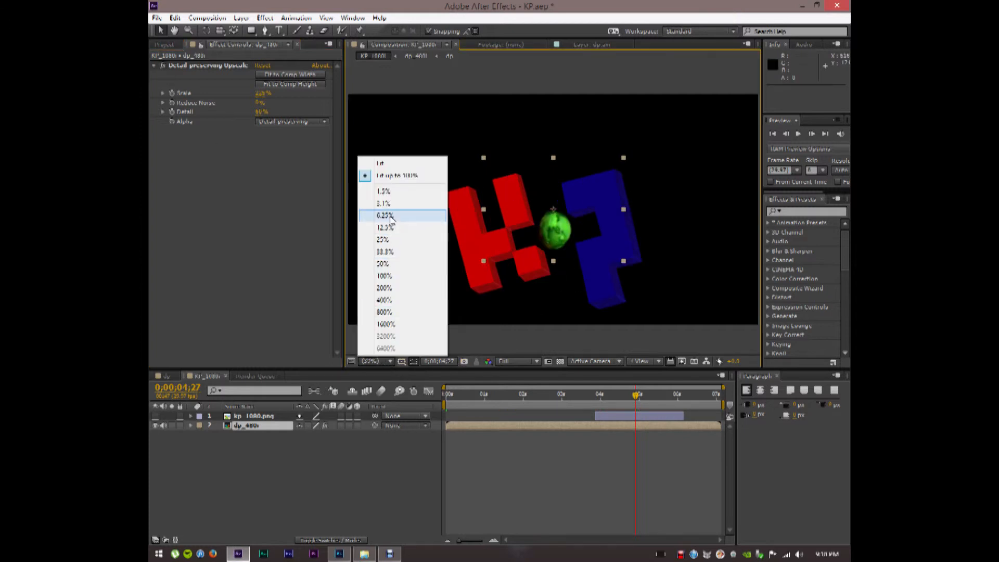
click(384, 276)
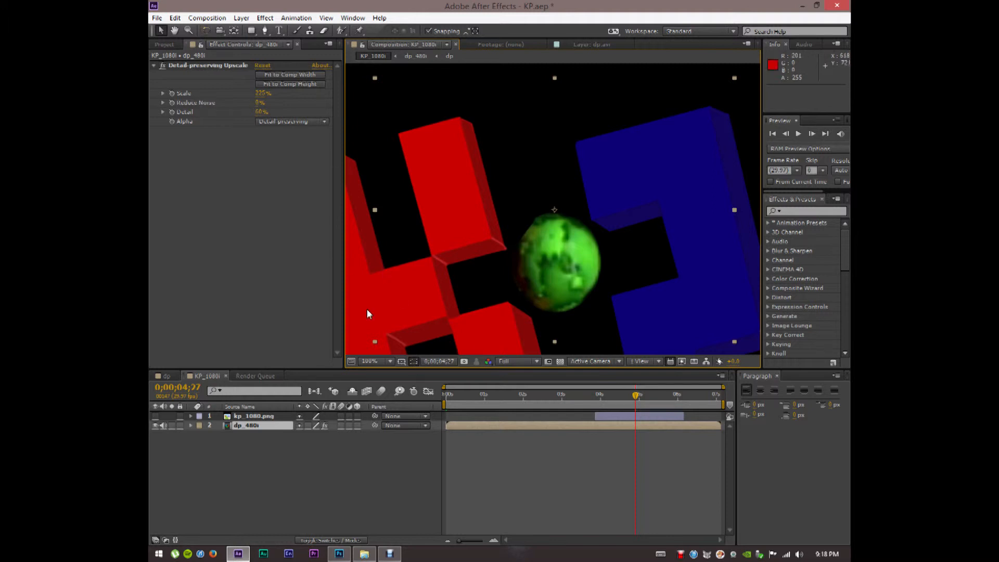
click(376, 362)
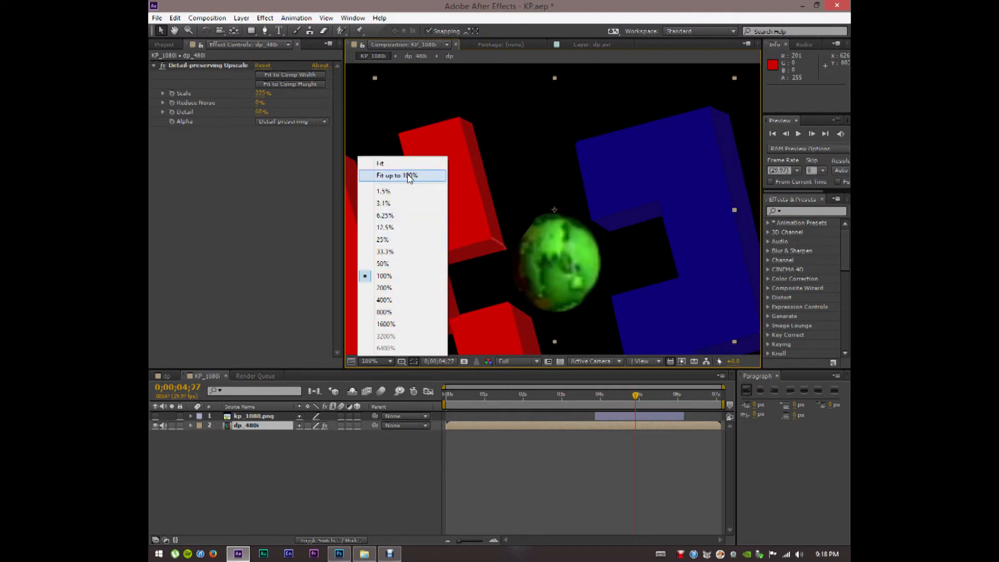
click(409, 177)
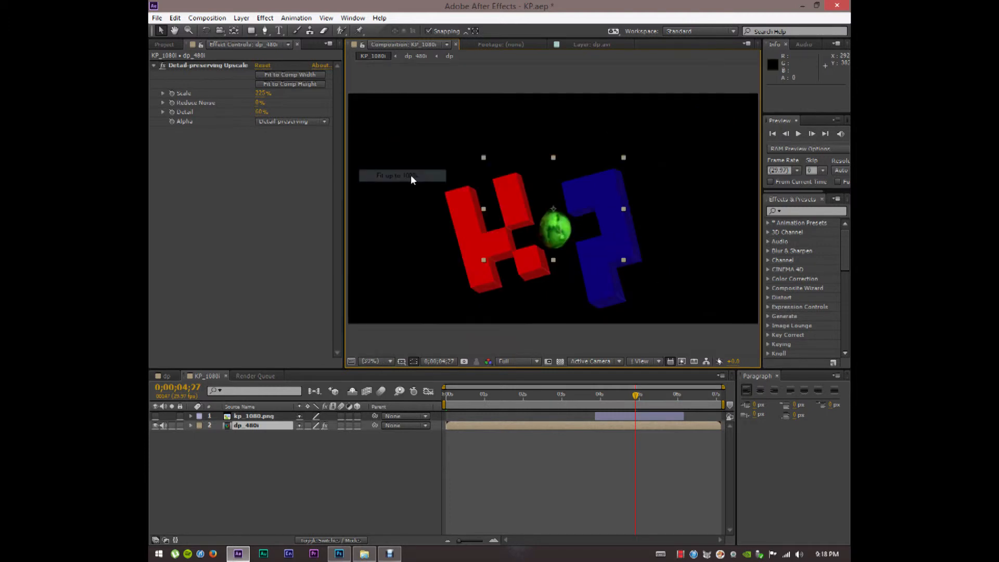
click(156, 417)
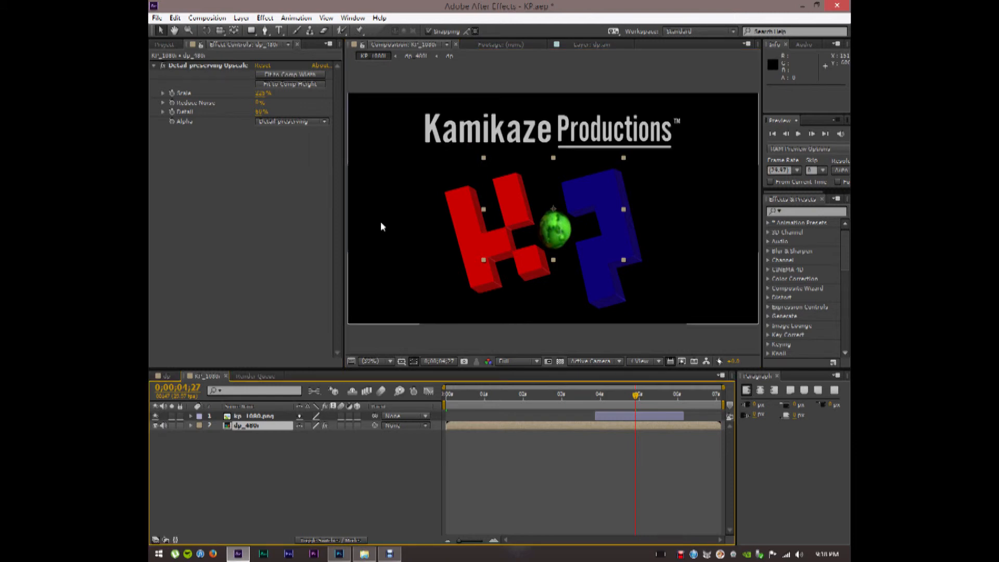
mouse_move(551, 393)
mouse_down()
mouse_move(467, 399)
mouse_move(539, 396)
mouse_up()
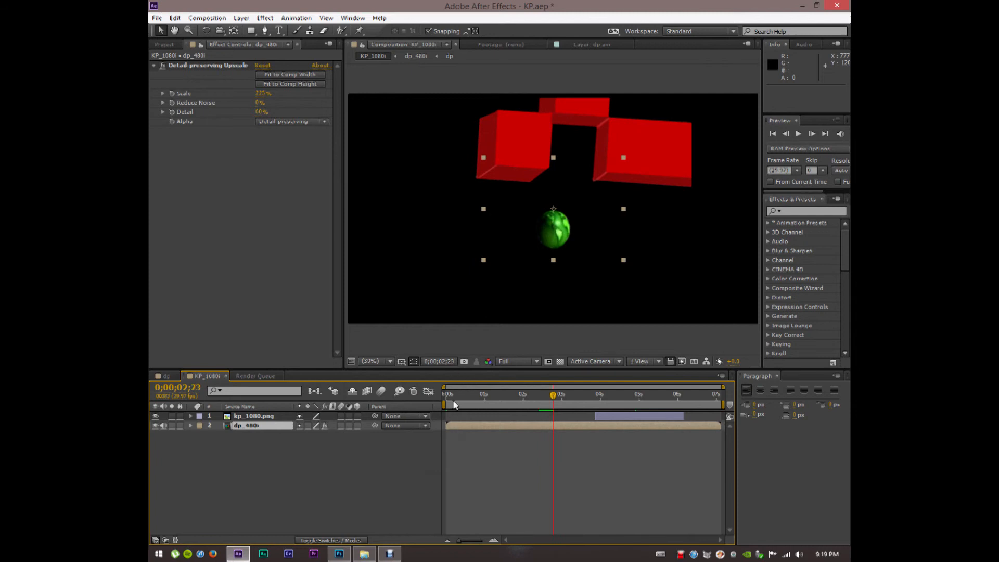
RAM-preview the dp composition from the start, stop playback, and minimize After Effects
drag(455, 395, 413, 393)
click(165, 376)
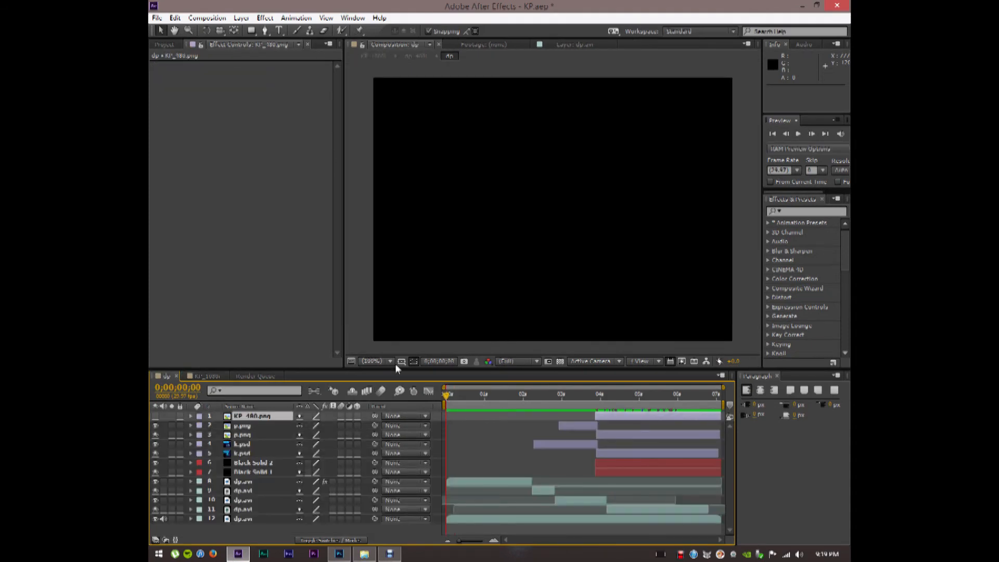
click(207, 18)
mouse_move(241, 18)
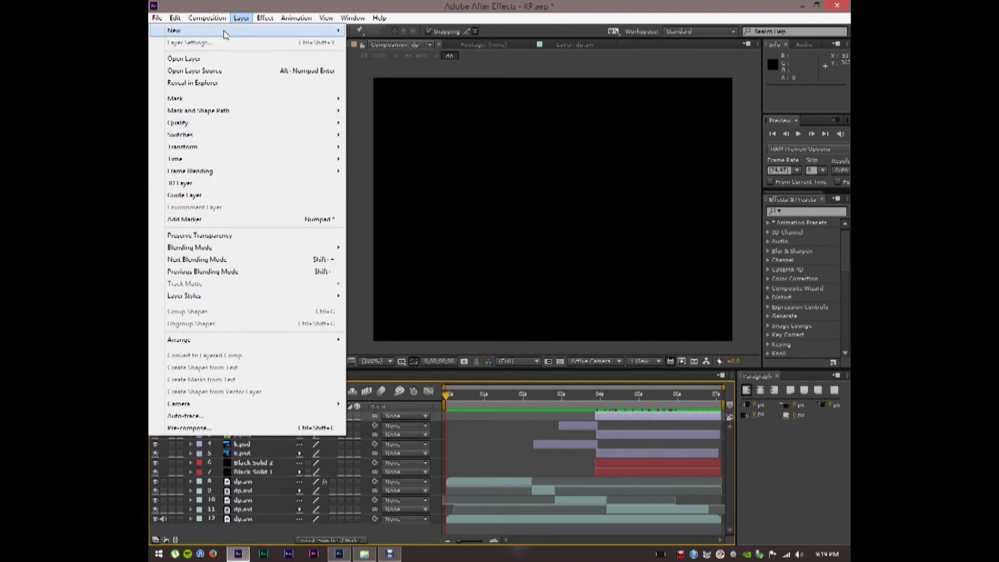
mouse_move(207, 18)
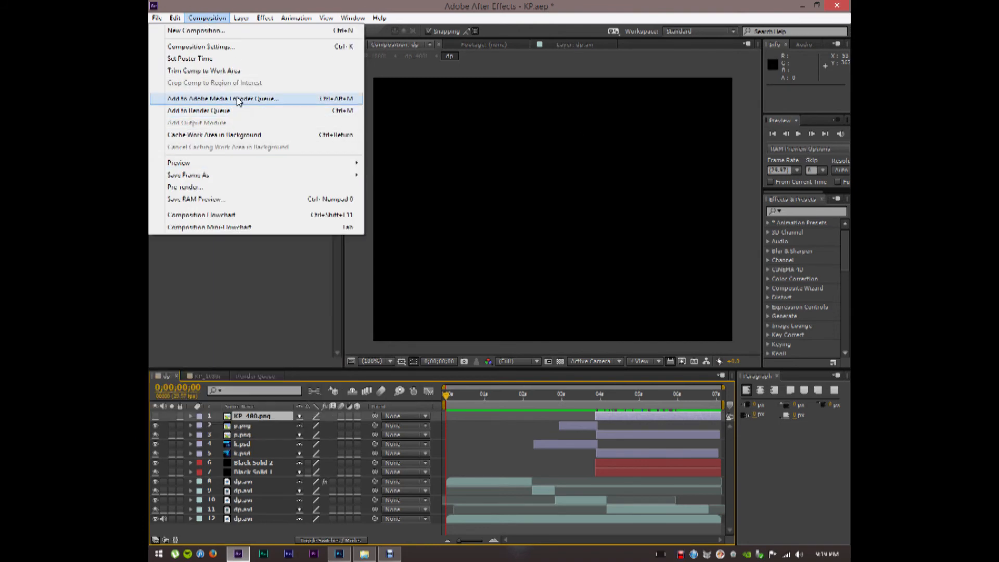
mouse_move(249, 166)
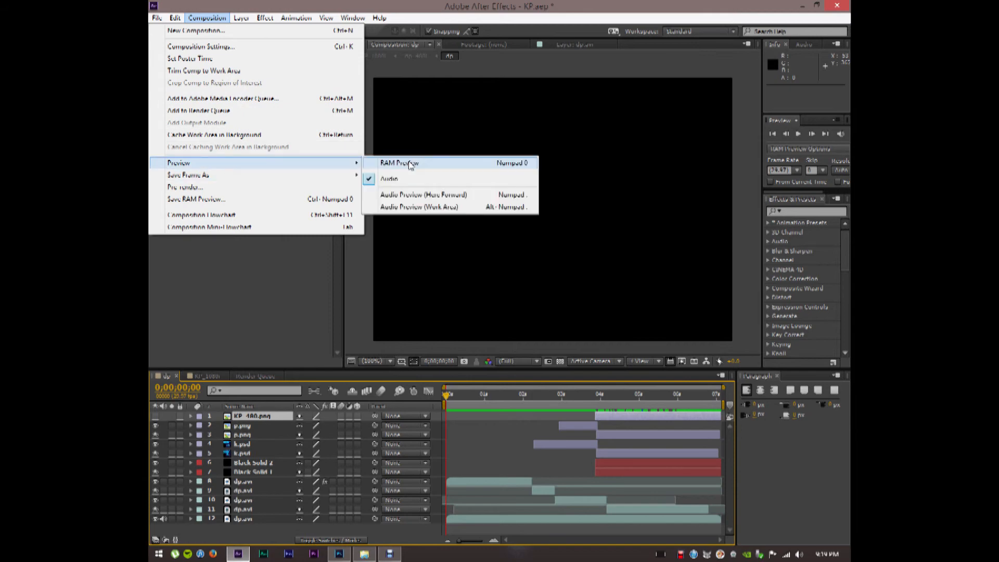
click(407, 162)
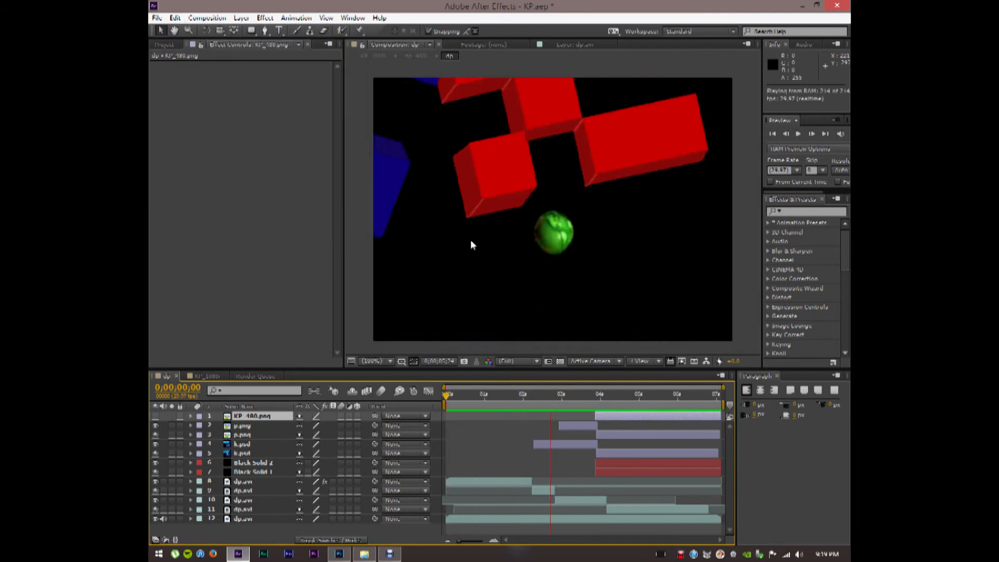
key(space)
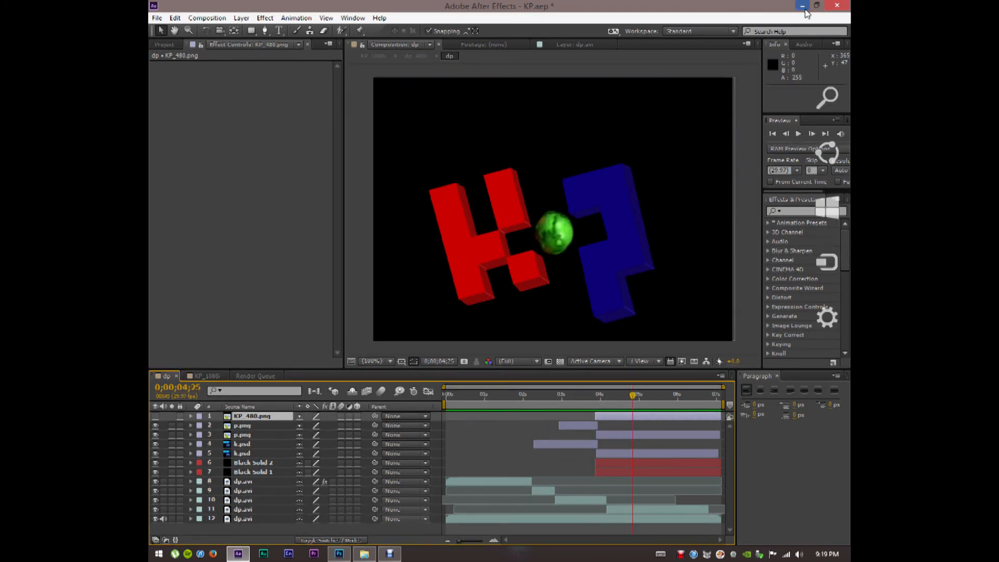
click(850, 558)
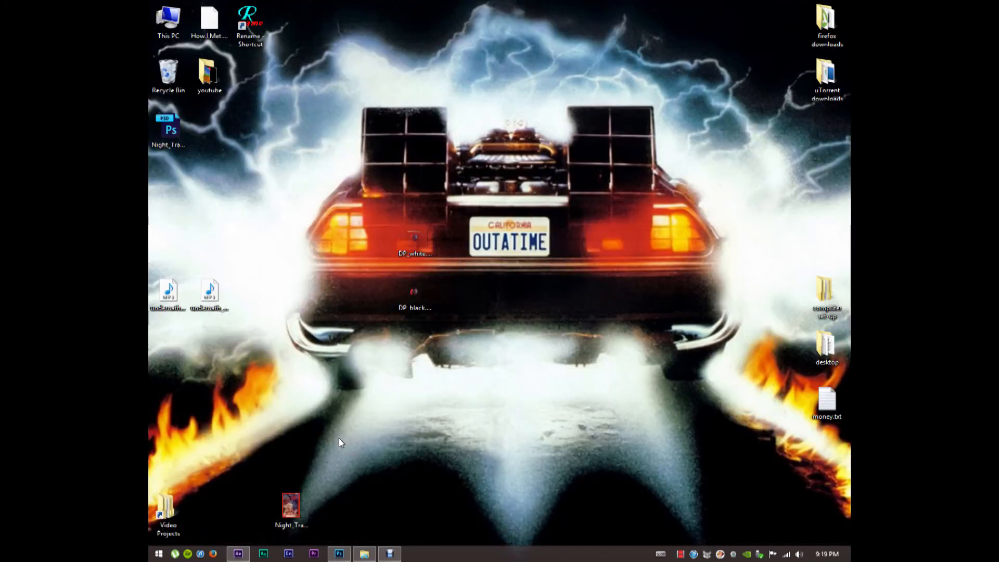
Launch Premiere Pro, open the recent KP_cc project, and restore its window once loaded
click(311, 557)
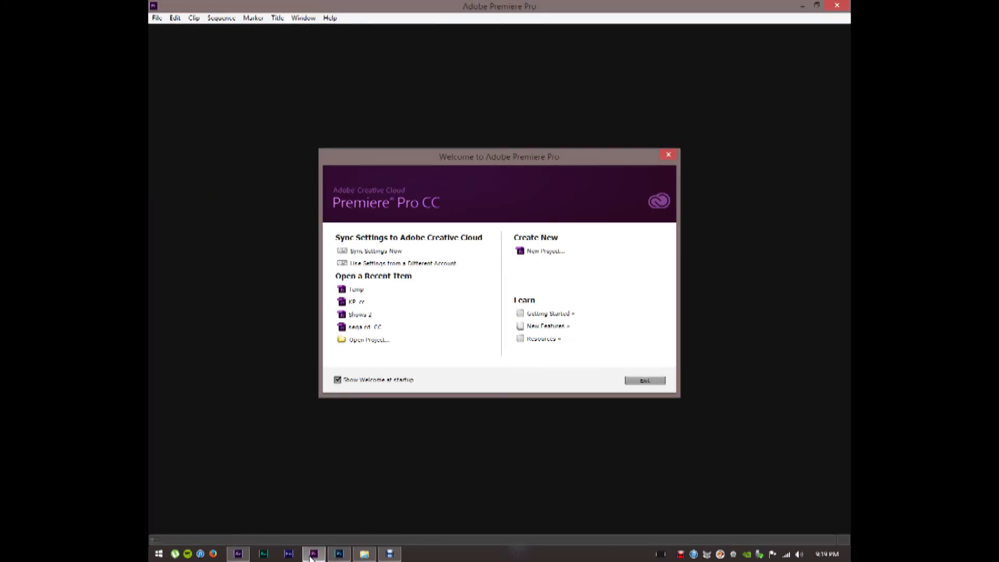
click(357, 302)
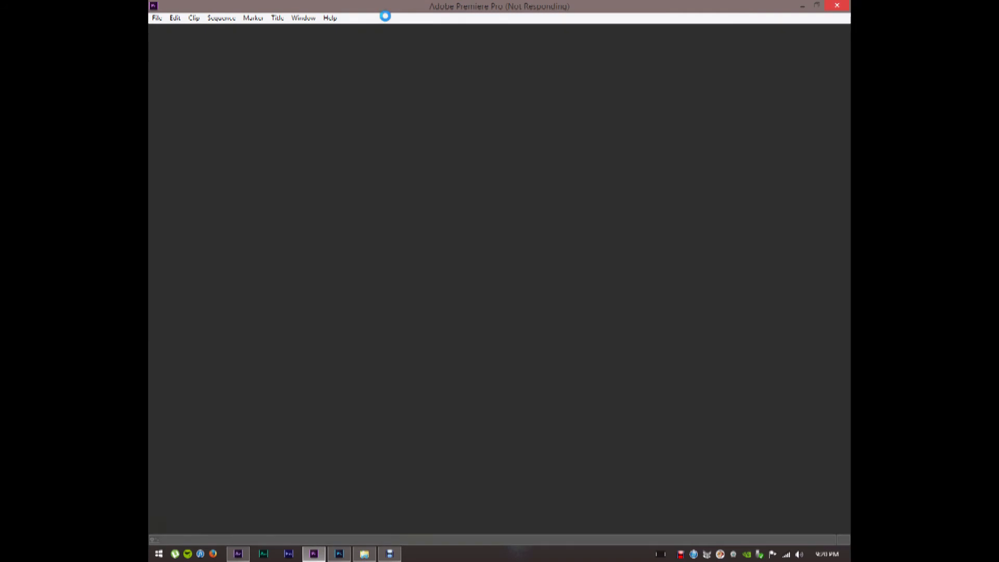
key(super+d)
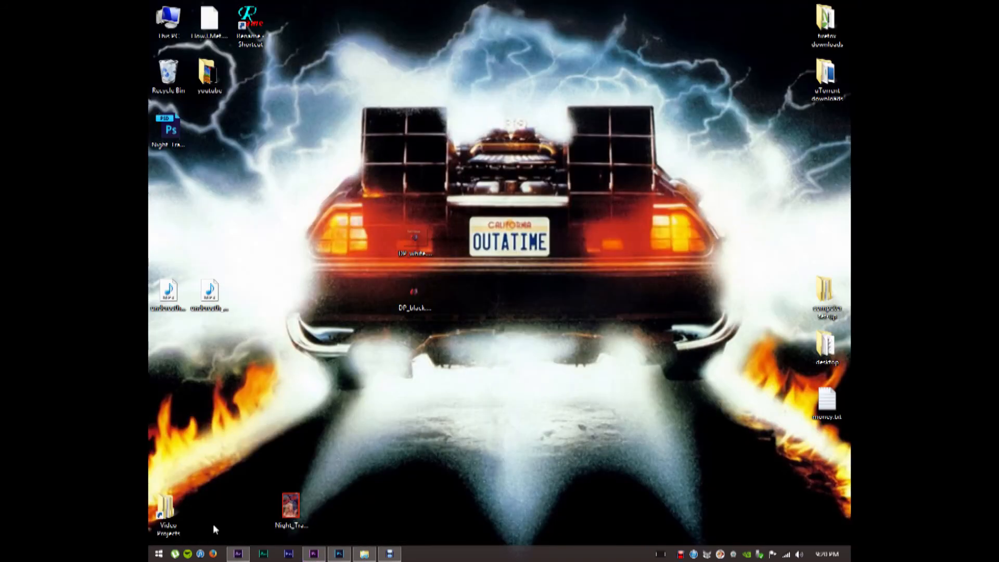
click(317, 555)
click(317, 555)
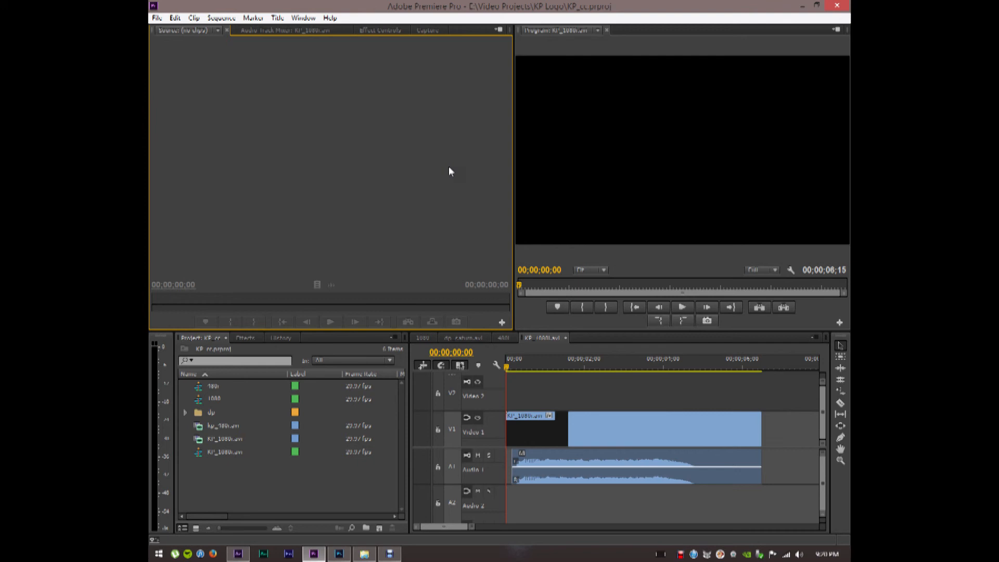
Scrub the first frames of the KP_1080 sequence and zoom the timeline out to the whole clip
click(507, 369)
drag(508, 369, 508, 371)
drag(468, 529, 431, 527)
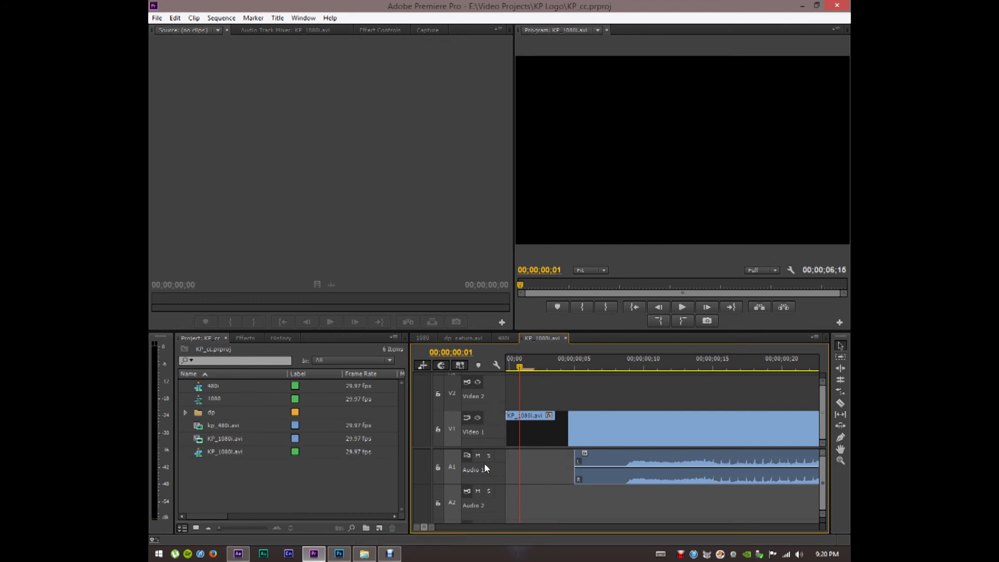
drag(520, 368, 502, 366)
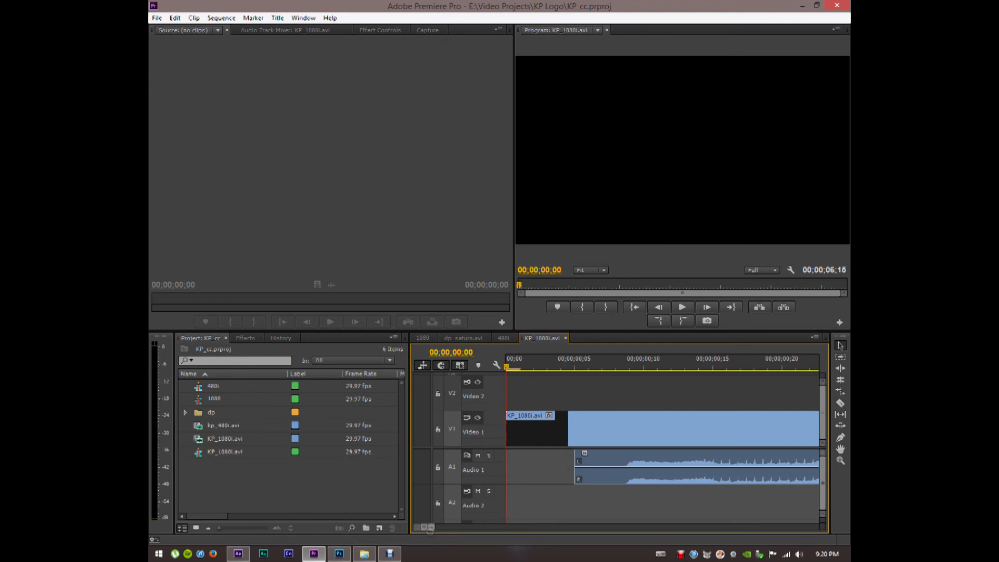
drag(431, 527, 575, 527)
Play the sequence in a maximized Program monitor, restore the layout, replay, and scrub to the KP logo
click(664, 266)
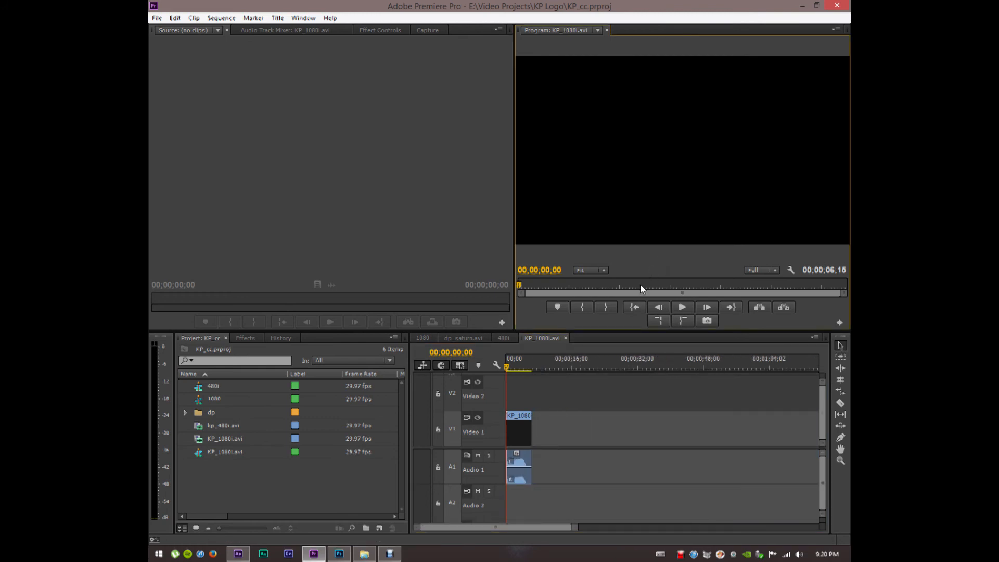
key(grave)
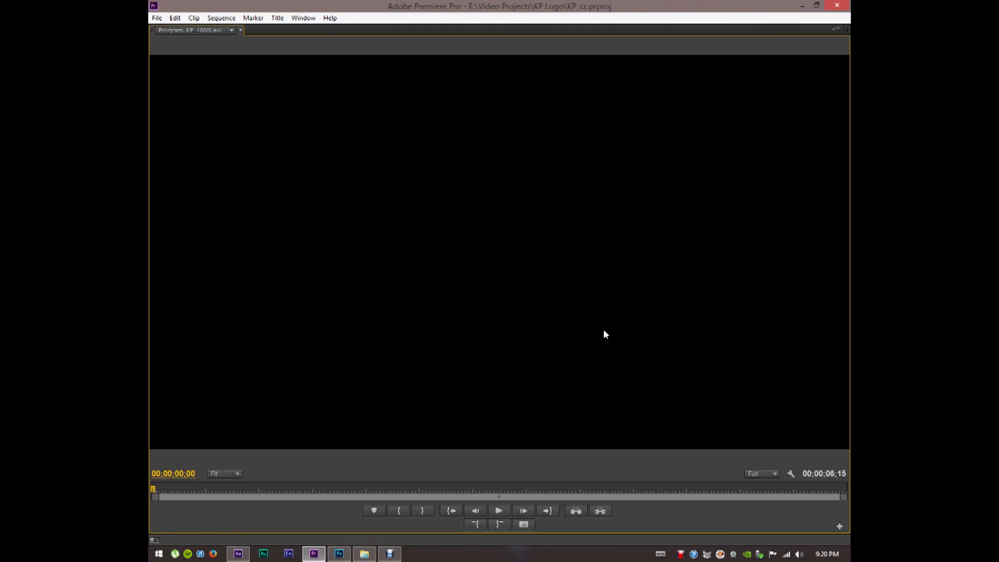
key(space)
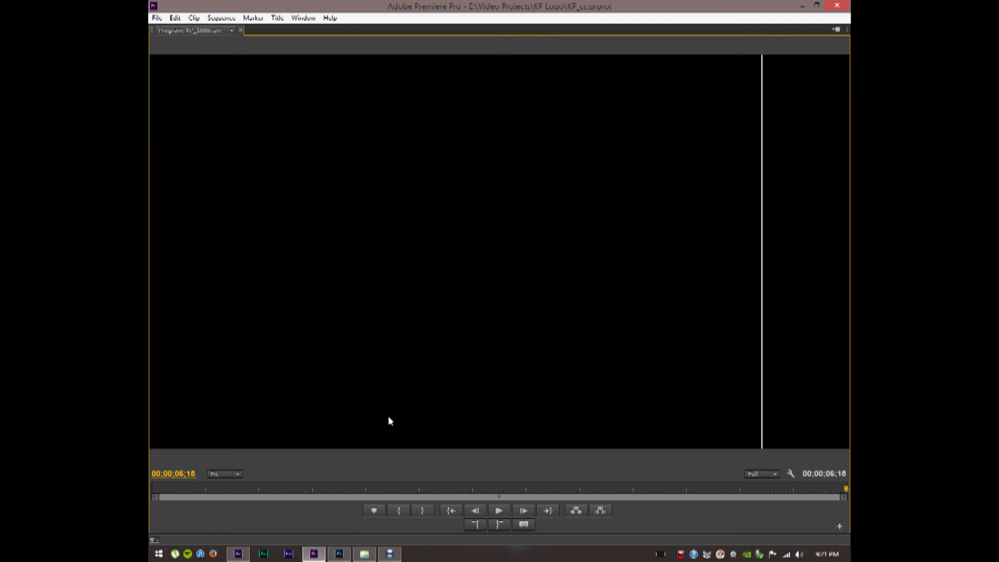
key(grave)
key(space)
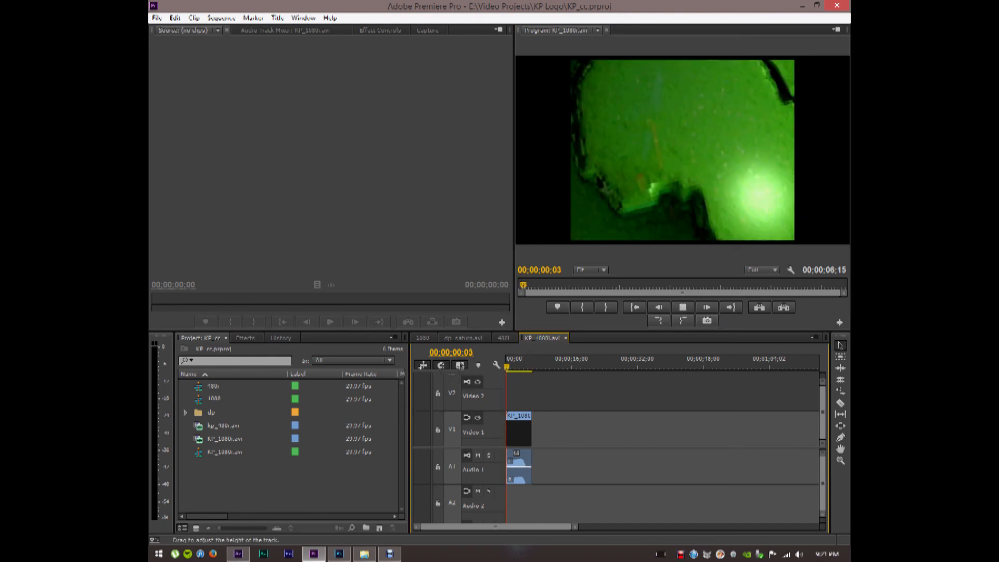
key(space)
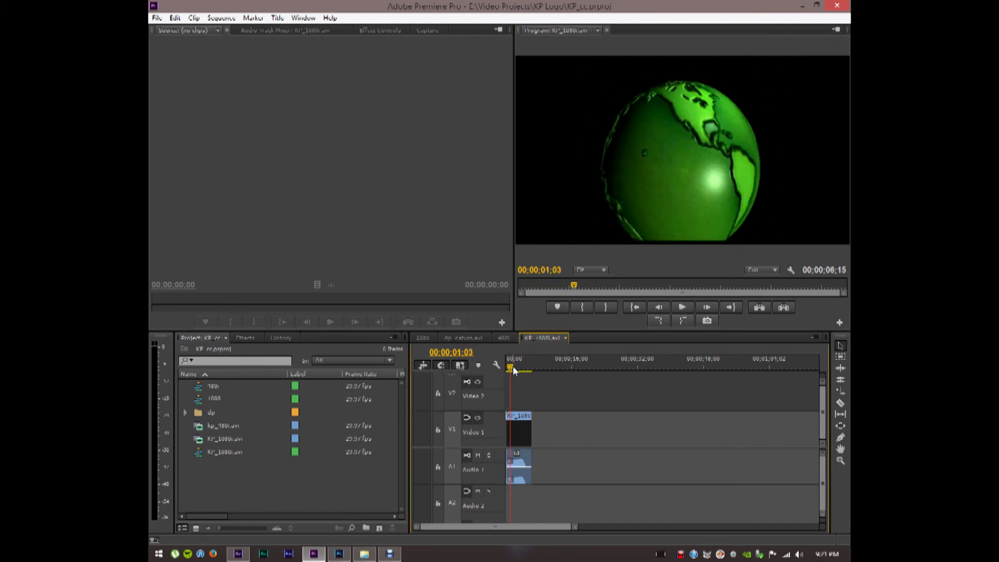
drag(513, 370, 503, 366)
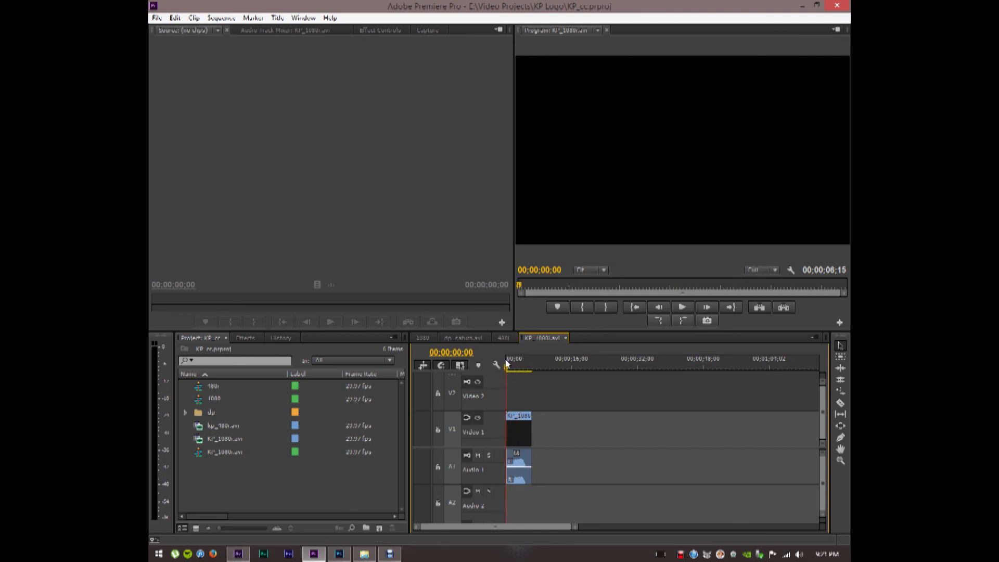